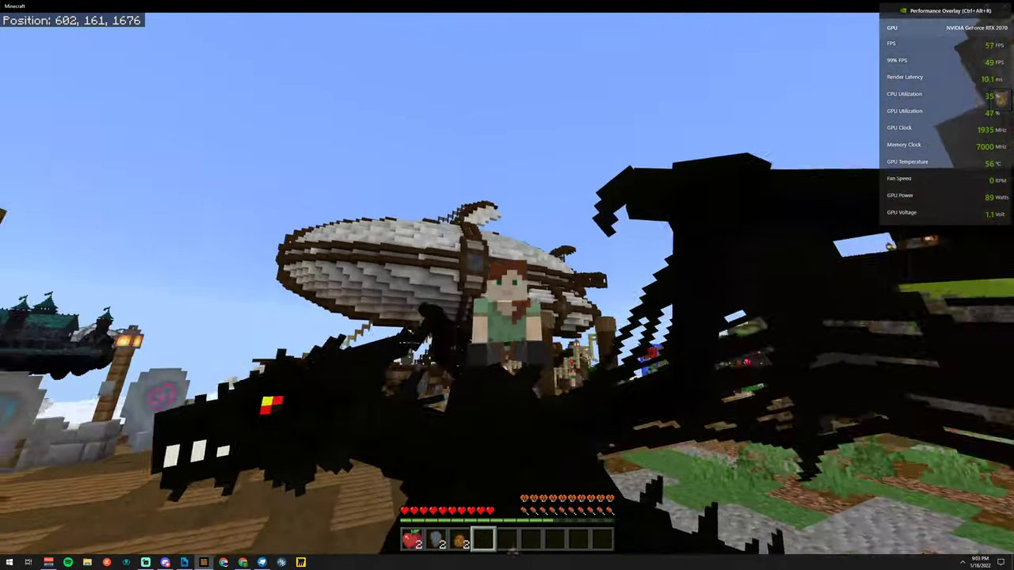
Switch to first-person view and fly the black dragon off the wooden dock over the landscape
key(F5)
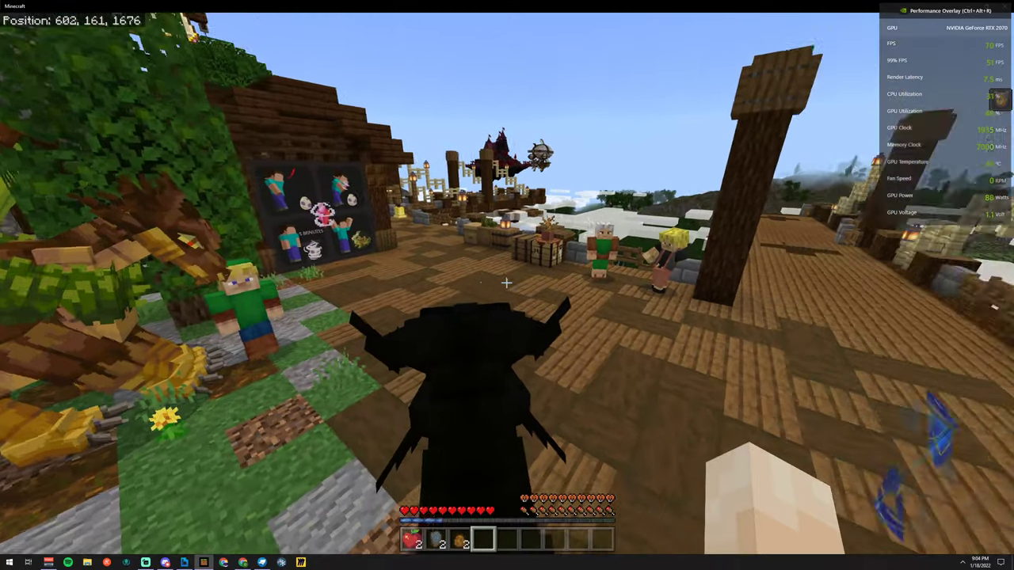
key(w)
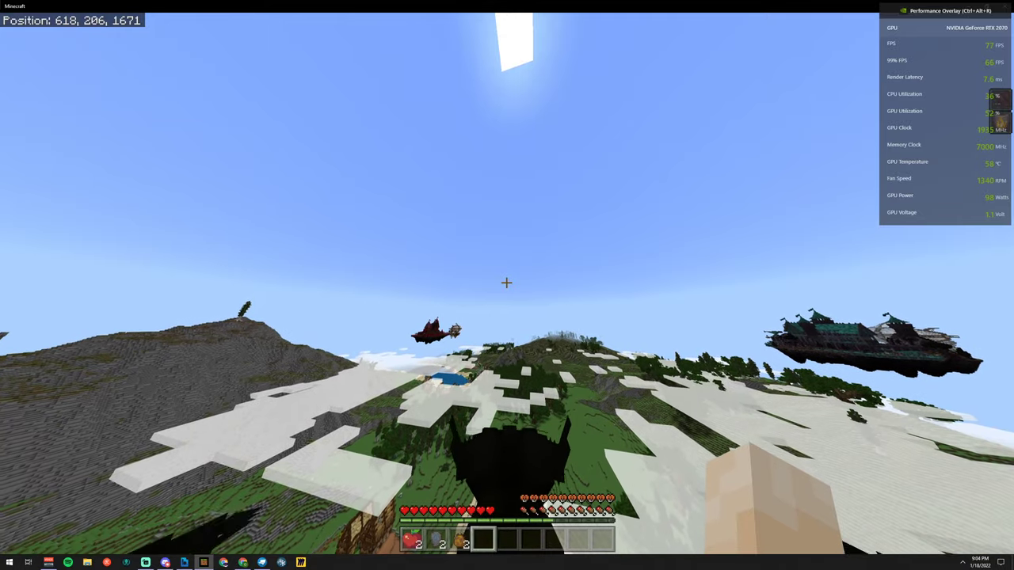
key(F5)
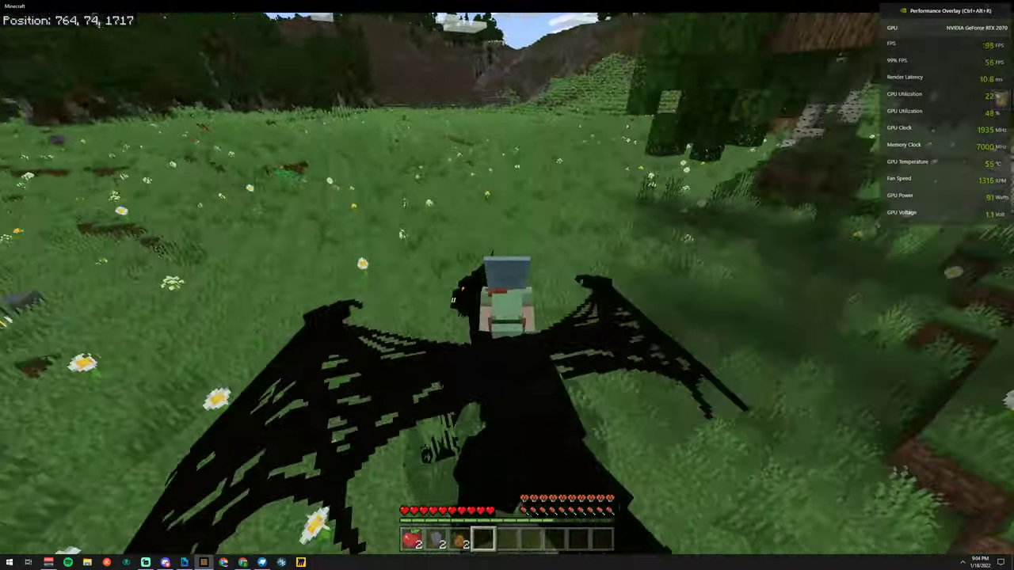
Ride the black dragon around the flower meadow in third-person view, turning and changing direction near the small creatures
key(w)
key(w)
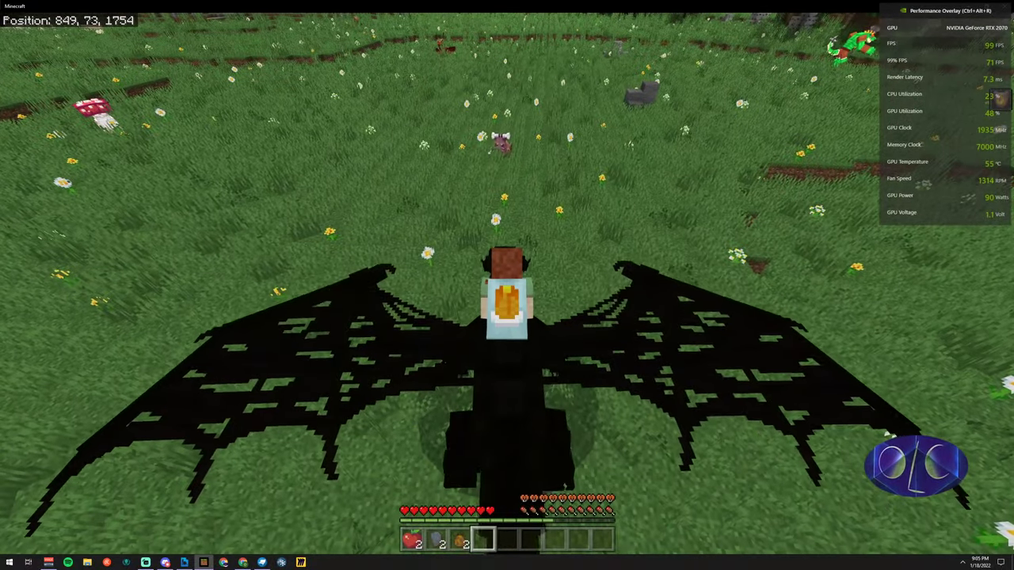
key(w)
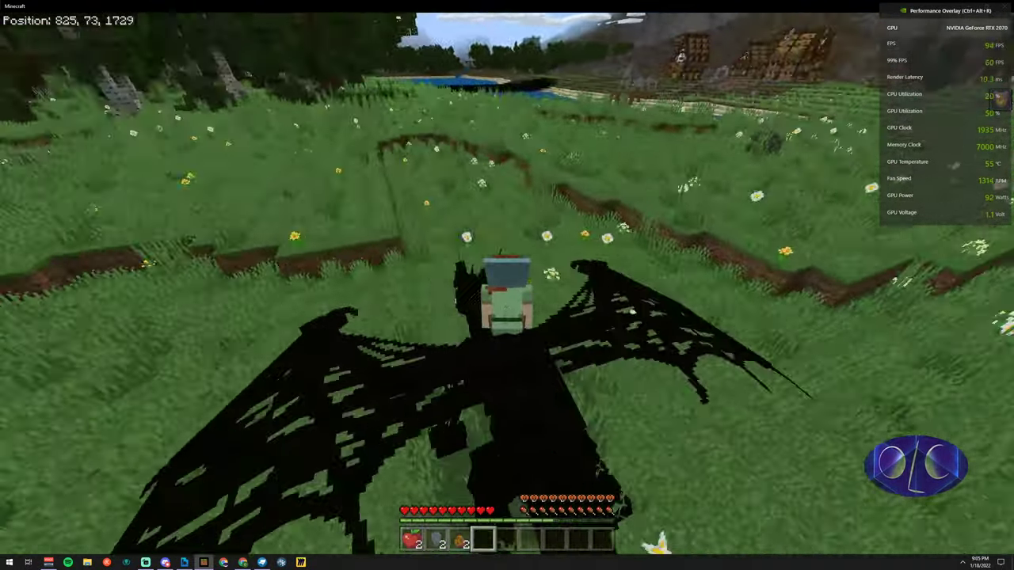
key(w)
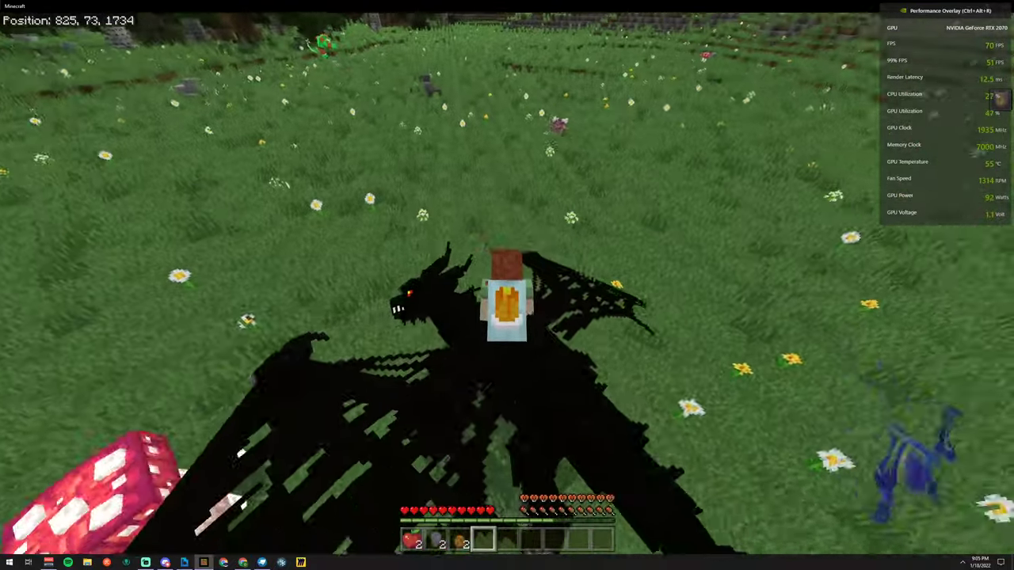
key(s)
key(w)
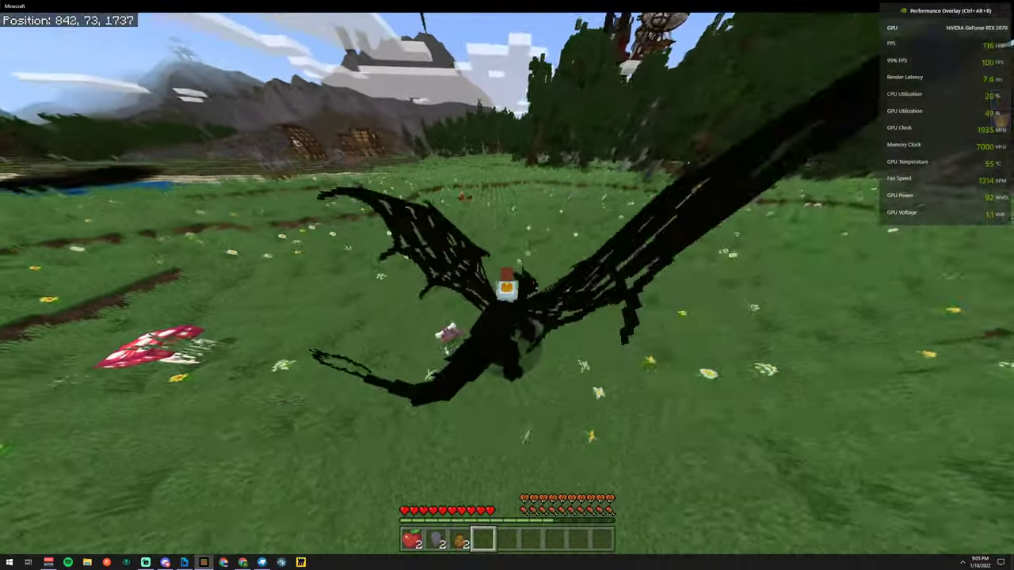
key(w)
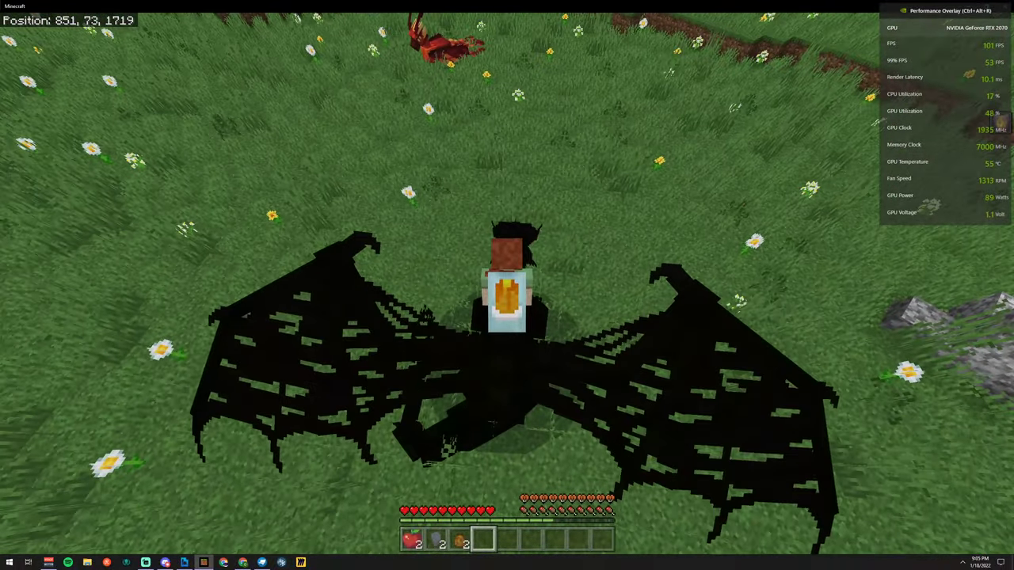
Move the Dragon Attack item from the dragon's inventory to the hotbar and select it
key(e)
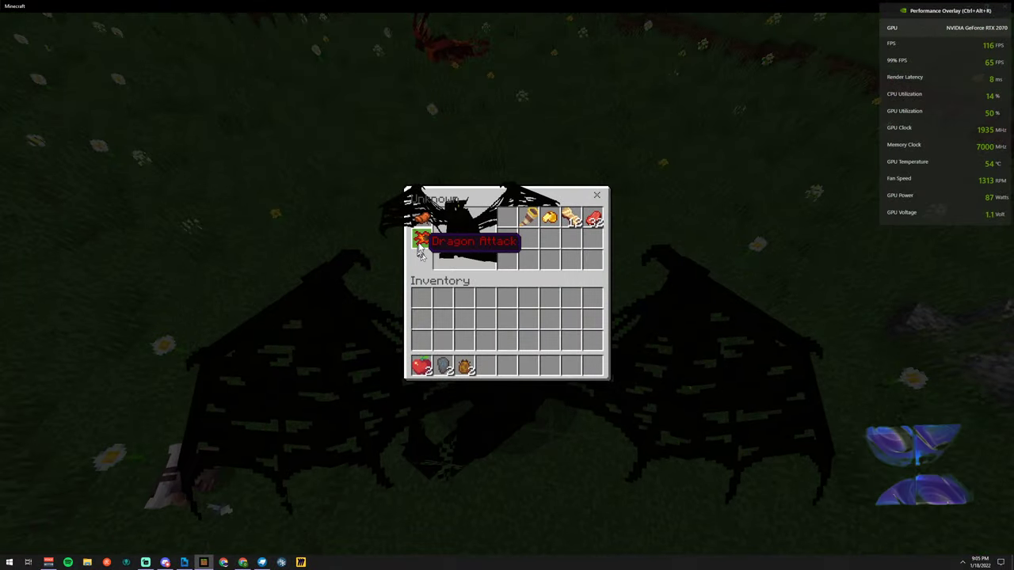
key(e)
scroll(507, 285, down, 1)
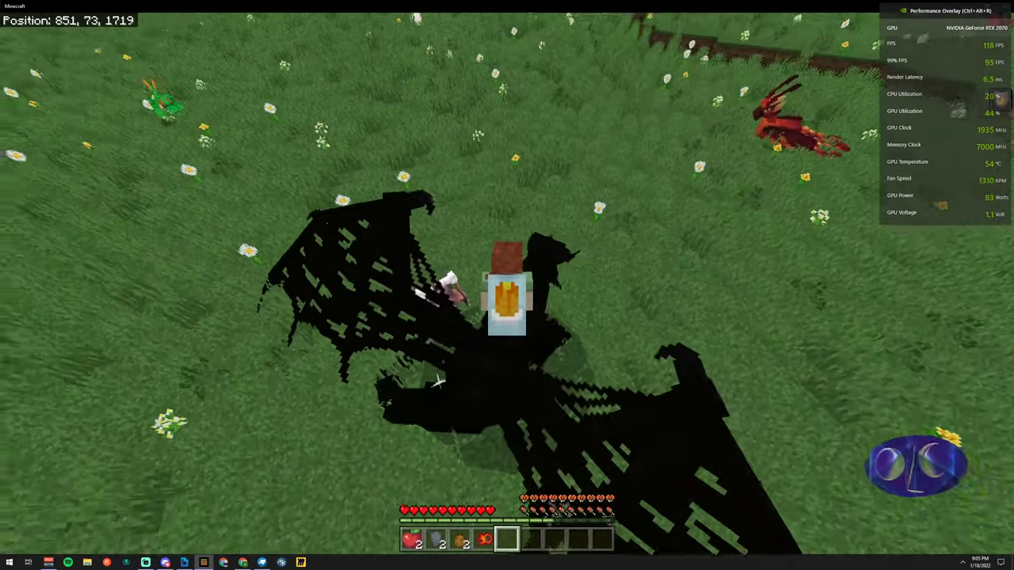
scroll(507, 285, up, 1)
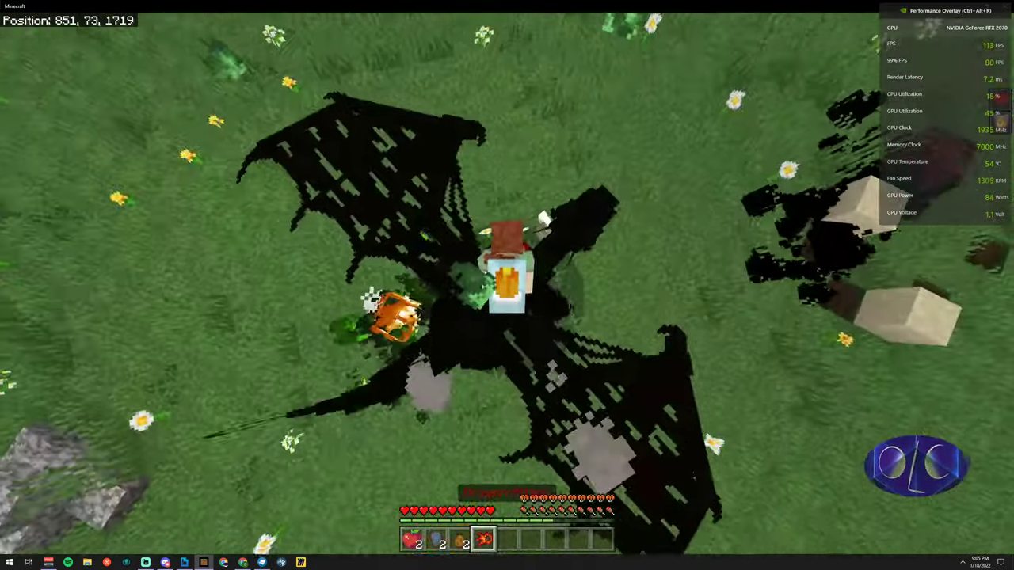
Reposition the dragon beside the burning patches, viewing it from the front, in first person and from behind
key(w)
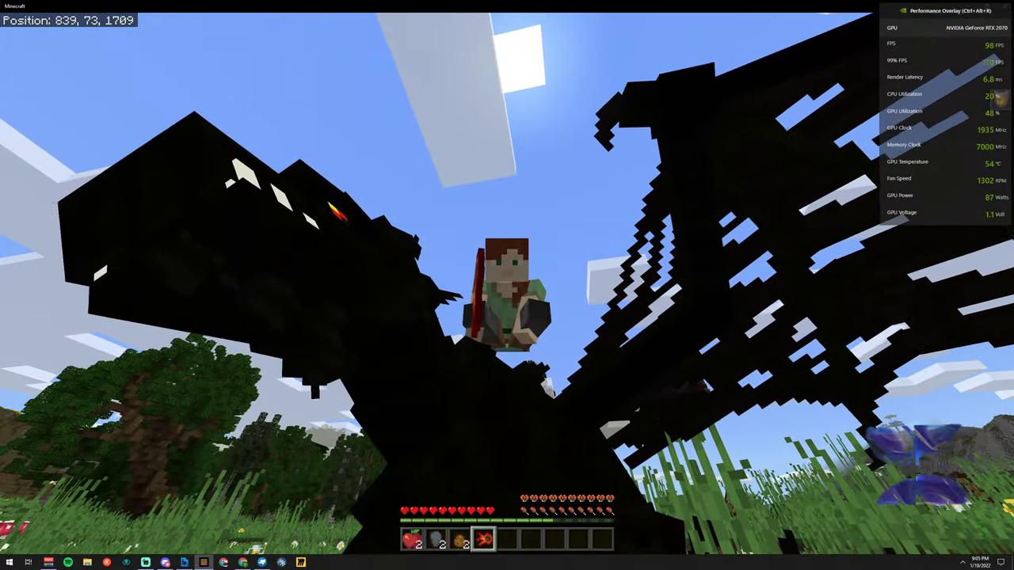
key(F5)
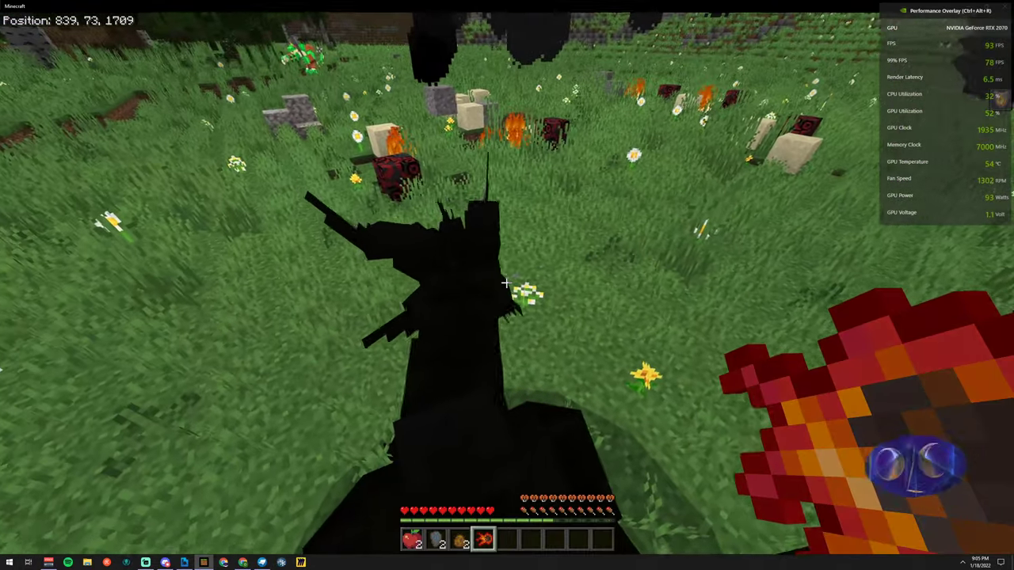
key(space)
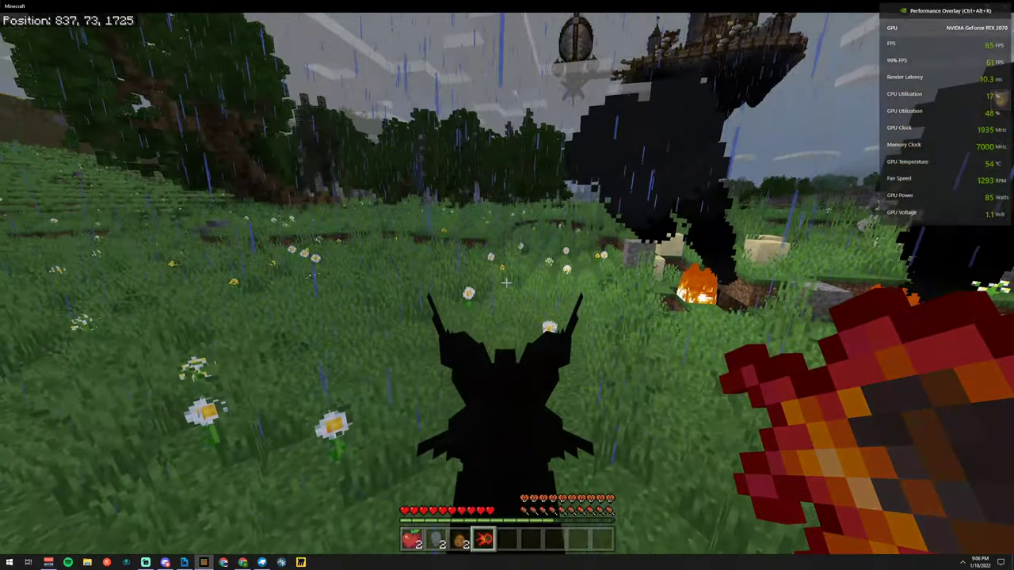
right_click(506, 282)
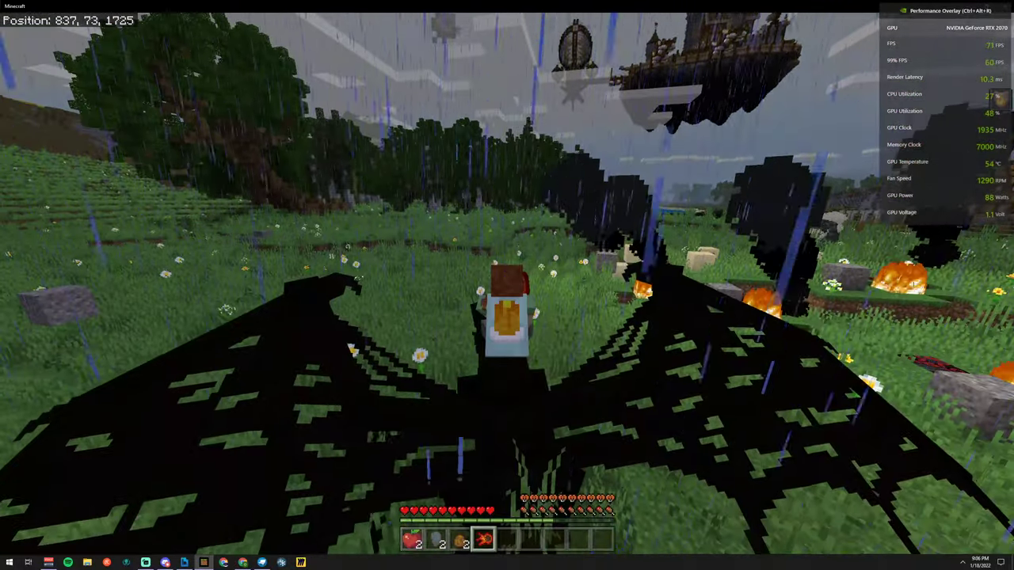
Take off and circle the dragon over the burning meadow and the lakeshore, descending onto the grass
key(w)
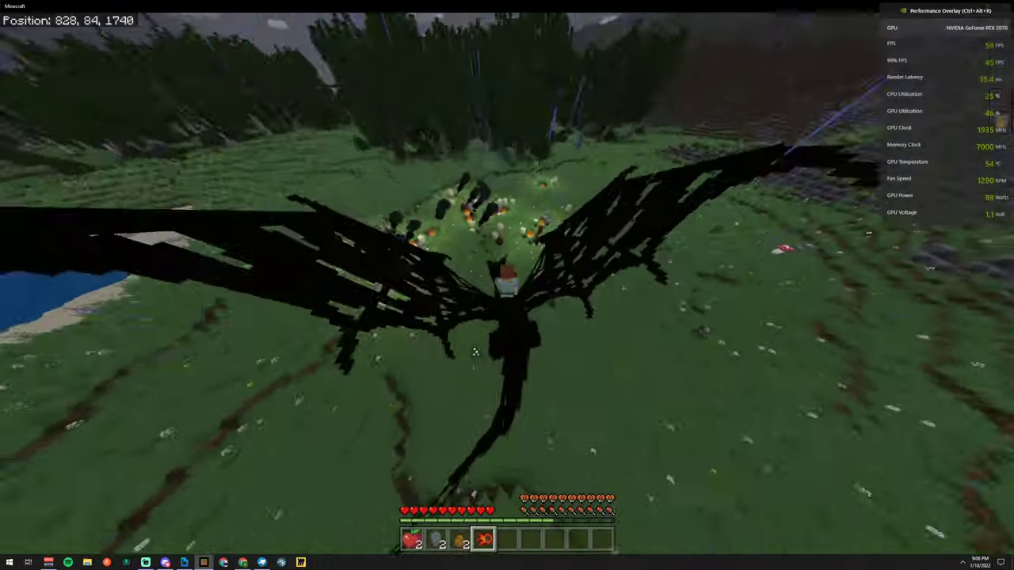
key(w)
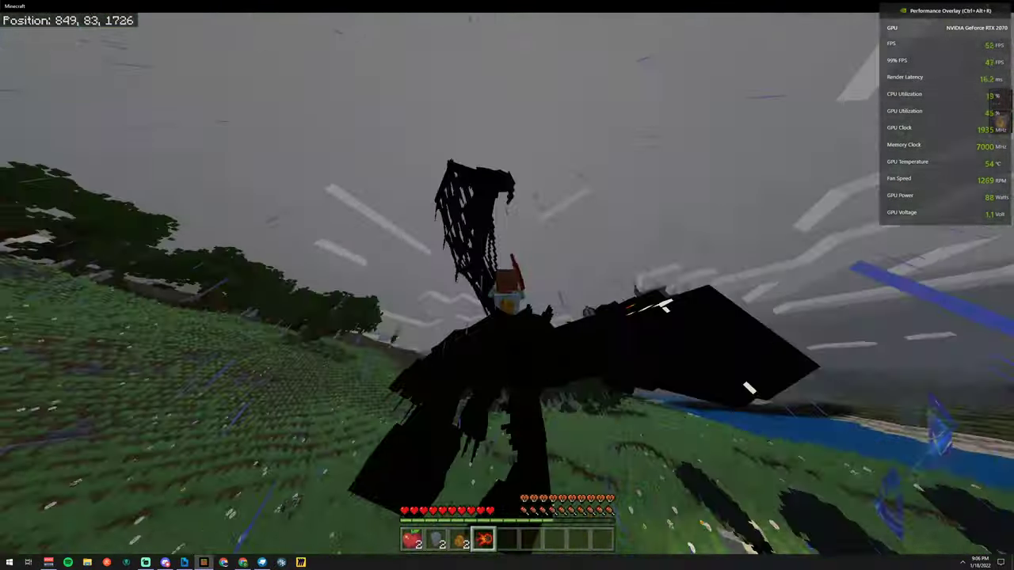
key(w)
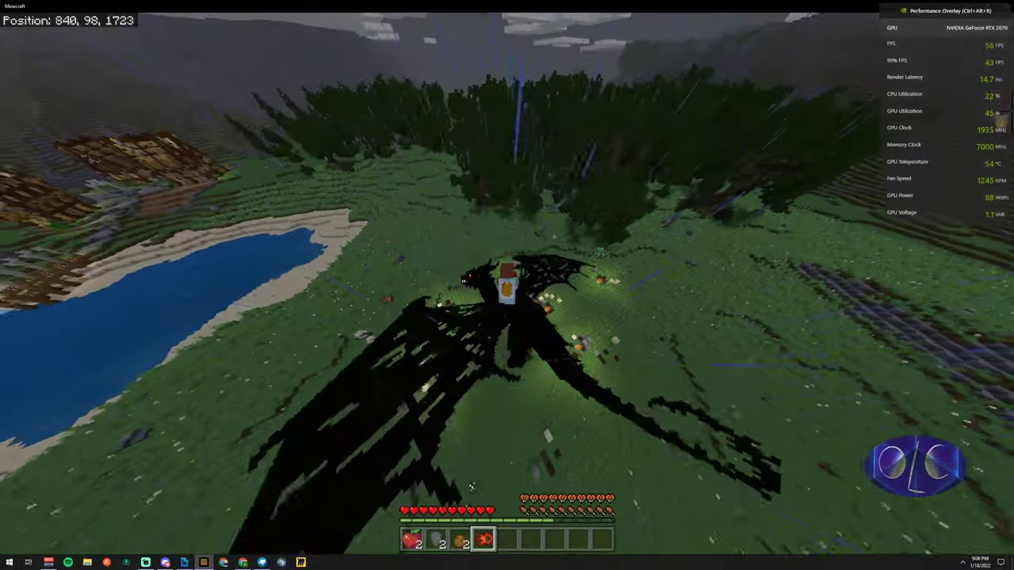
key(w)
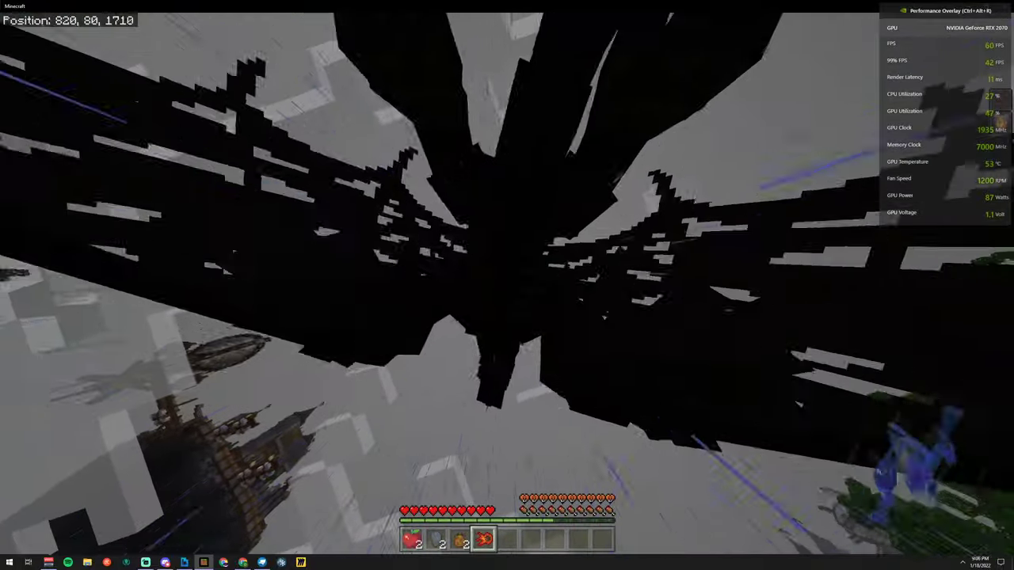
key(w)
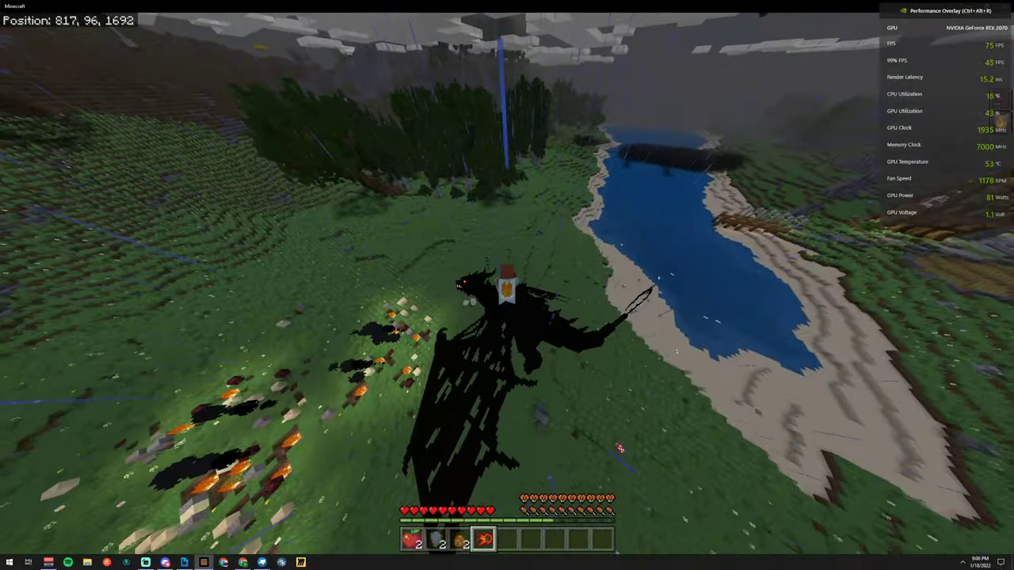
key(w)
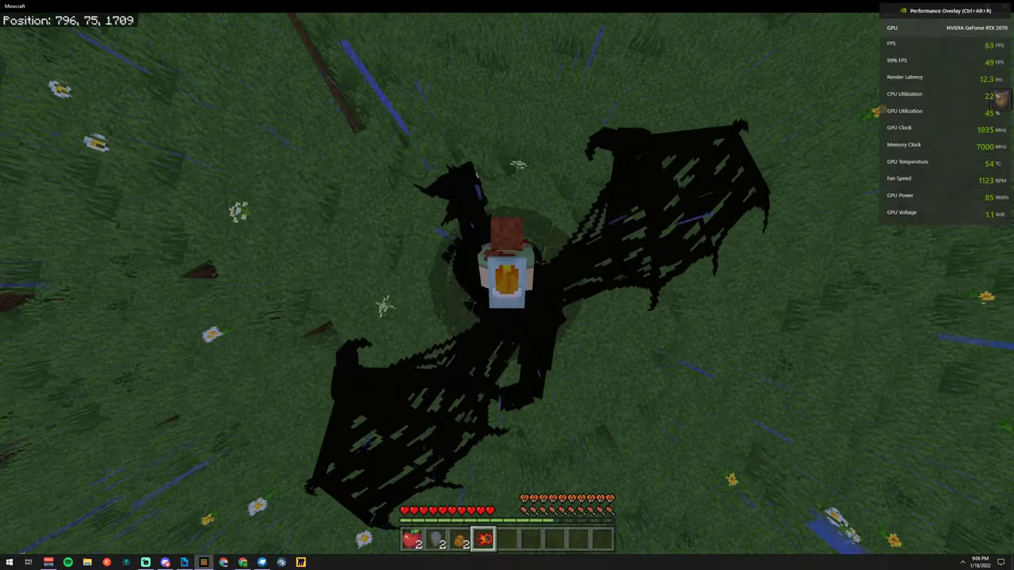
Leave the dragon world and load the Farmland_demo world
key(shift)
key(w)
key(shift)
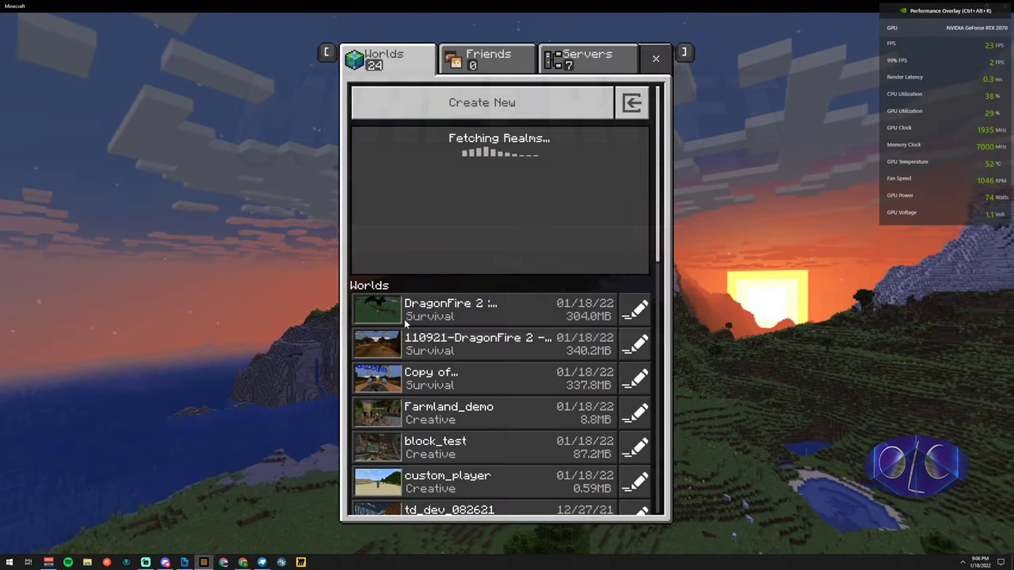
scroll(455, 385, down, 1)
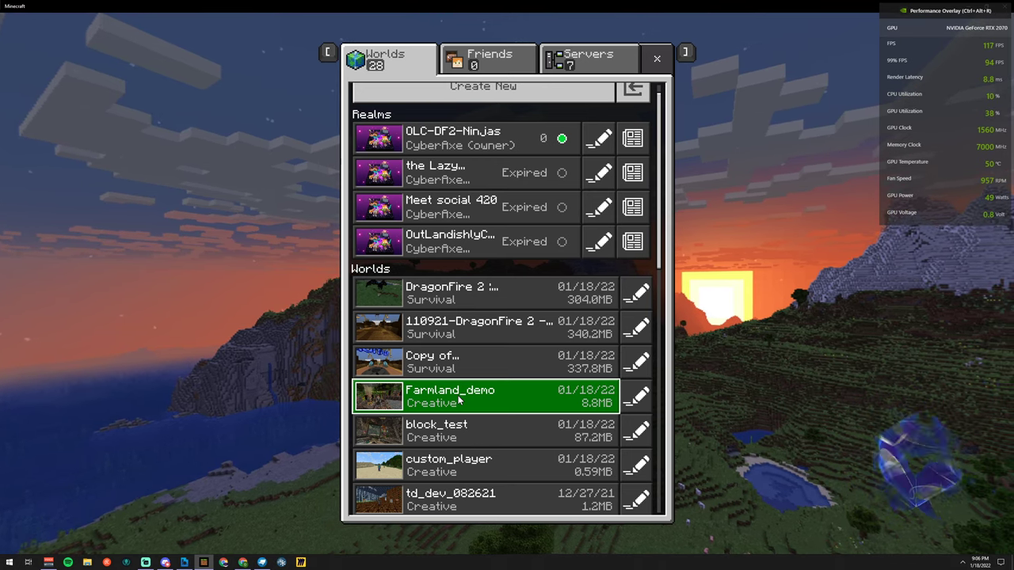
click(460, 400)
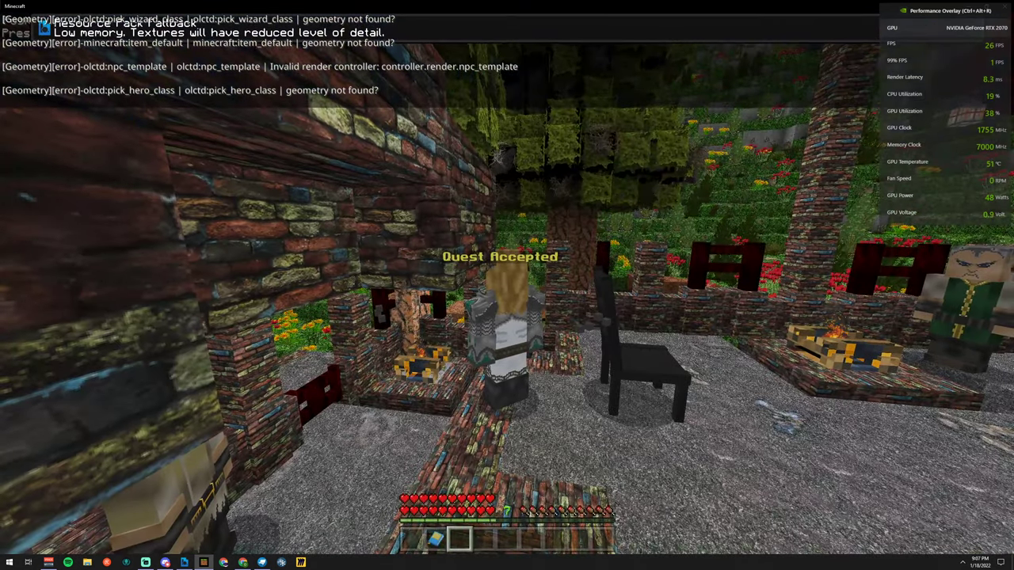
Walk out of the courtyard through the fence gate and follow the stone path into the timber-framed house
key(w)
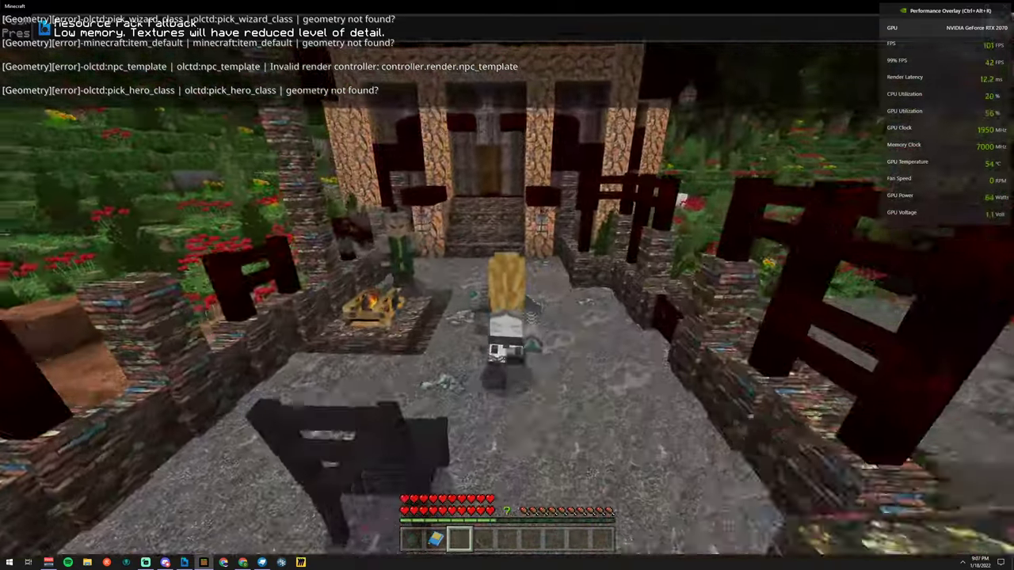
key(w)
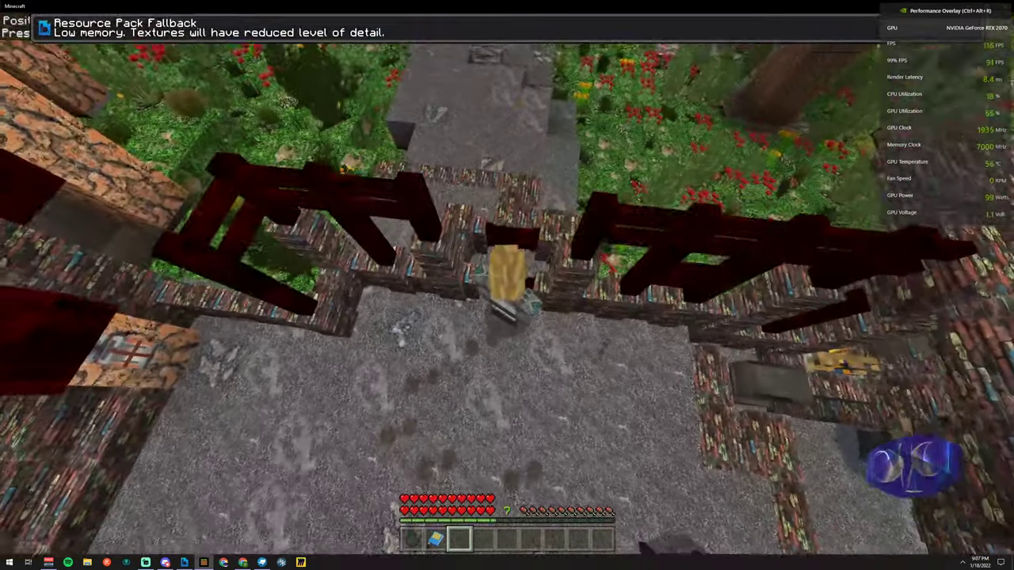
right_click(507, 285)
key(w)
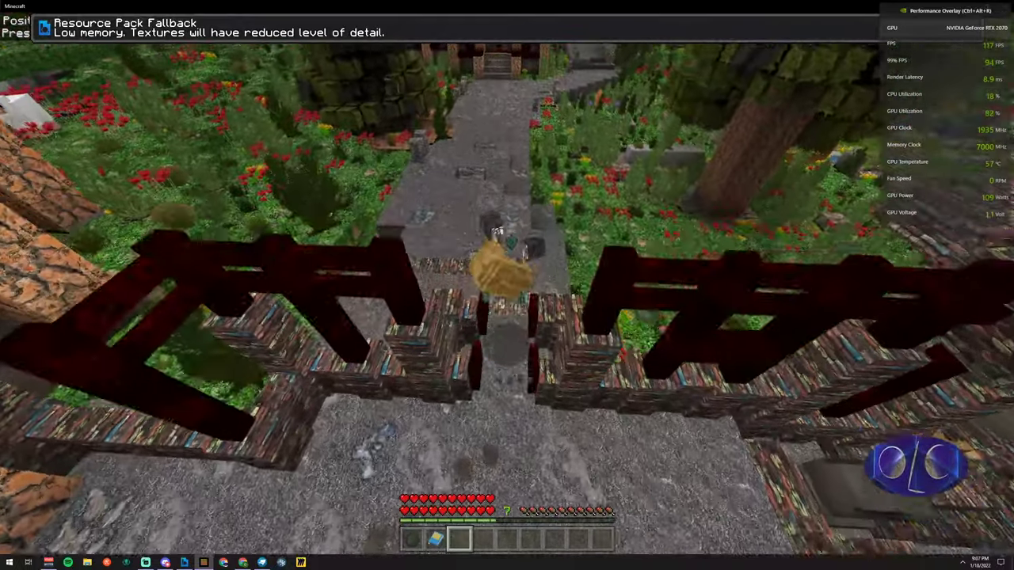
key(w)
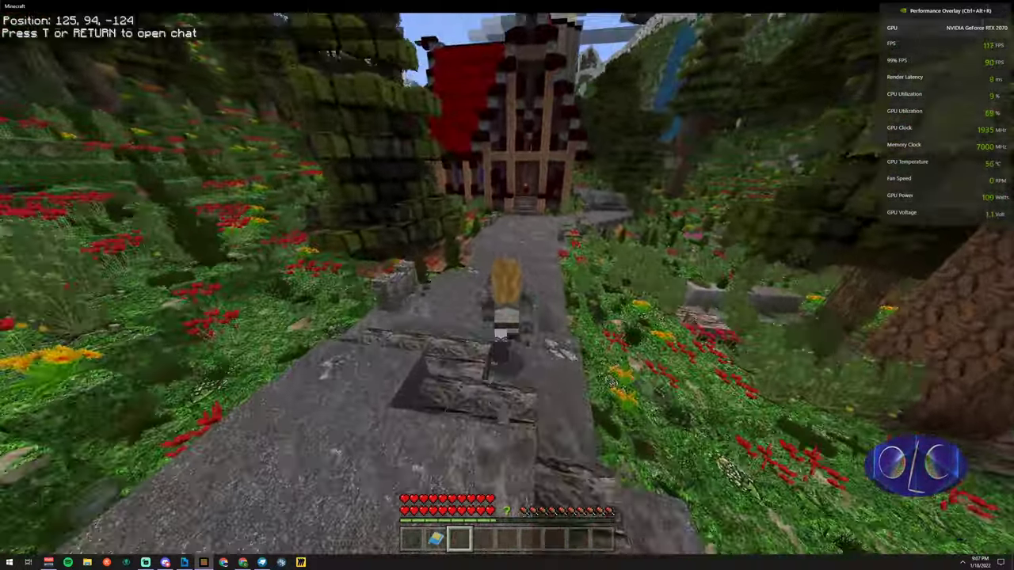
key(w)
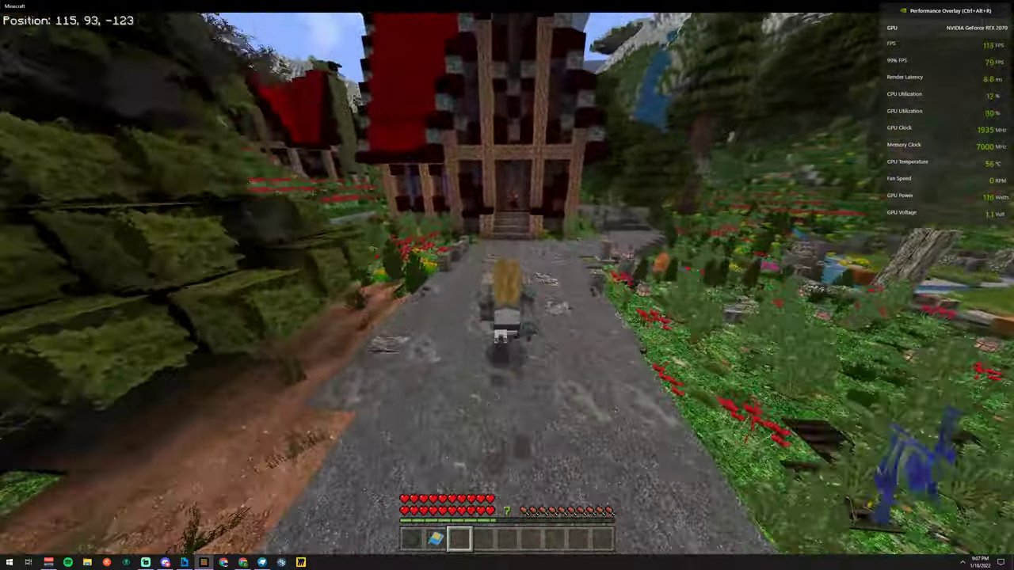
key(w)
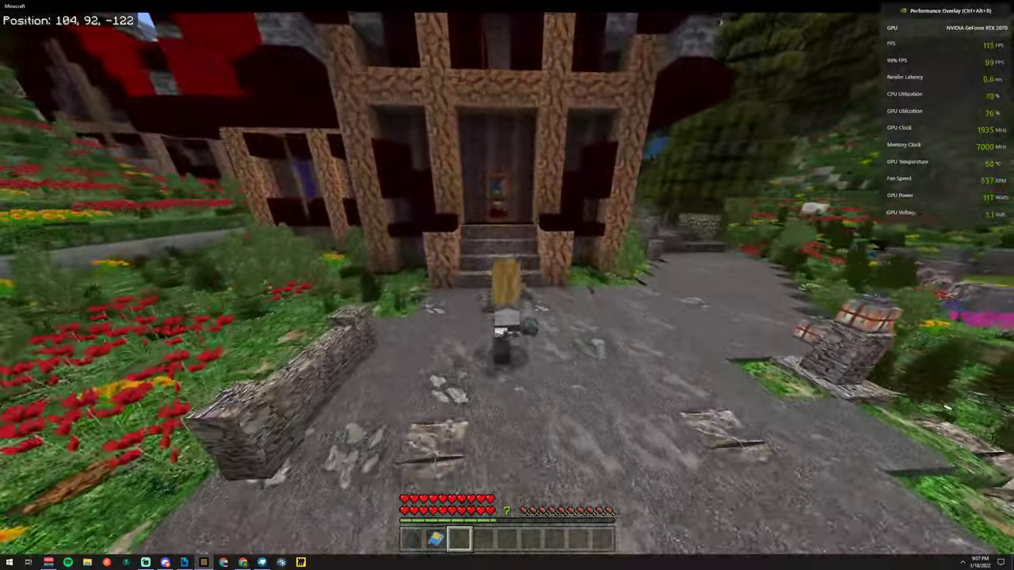
key(w)
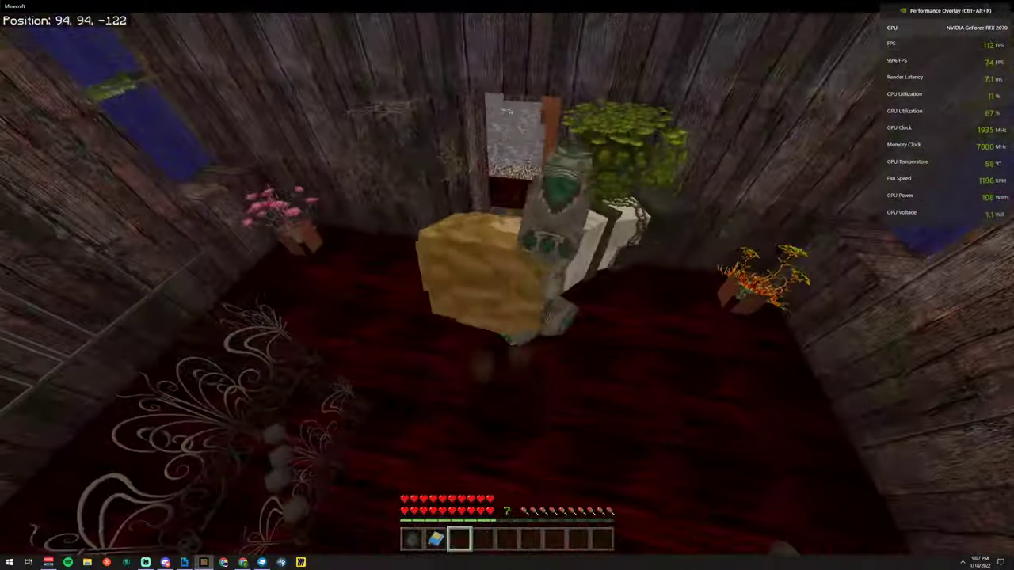
Switch to first-person view, close the house's entrance door and look around the hall
key(F5)
key(w)
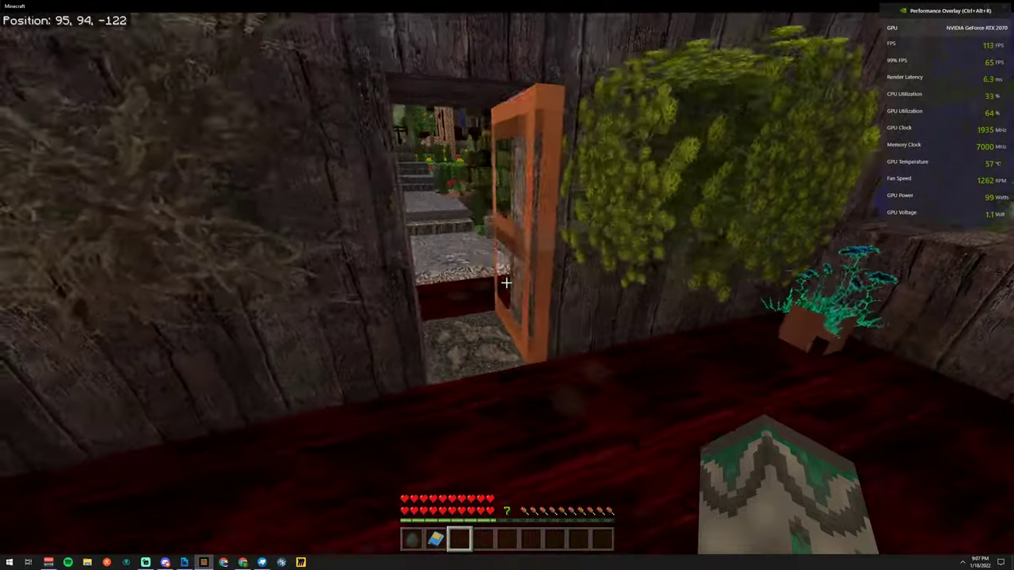
right_click(506, 283)
click(506, 283)
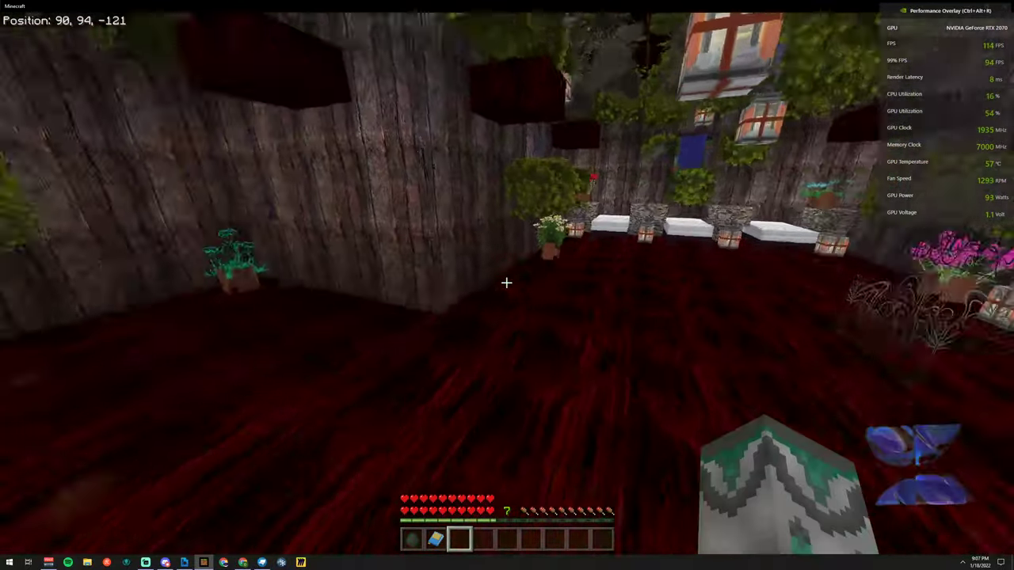
key(a)
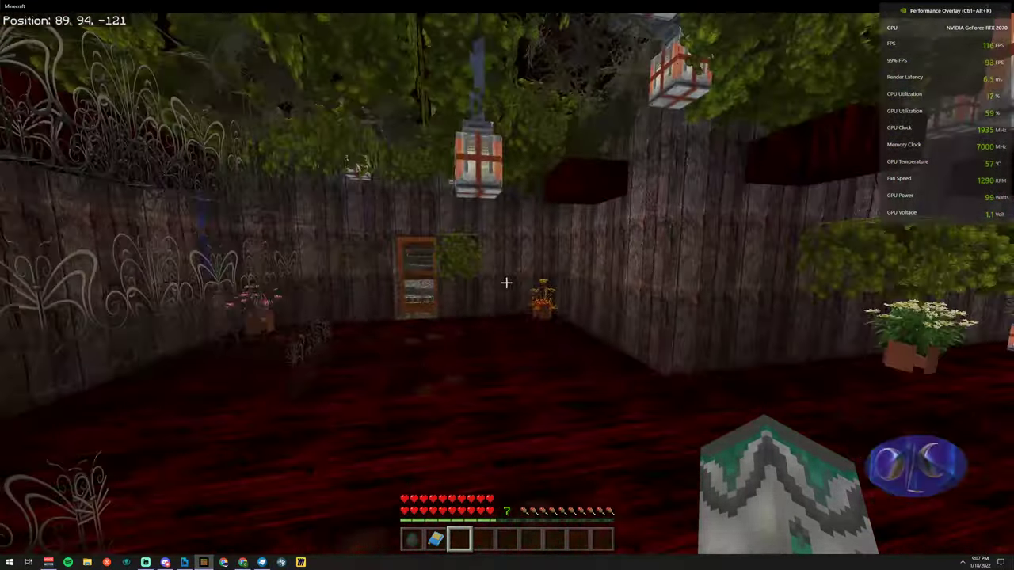
Give yourself the butterfly_a spawn egg with the give command and spawn one butterfly on the hall floor
key(slash)
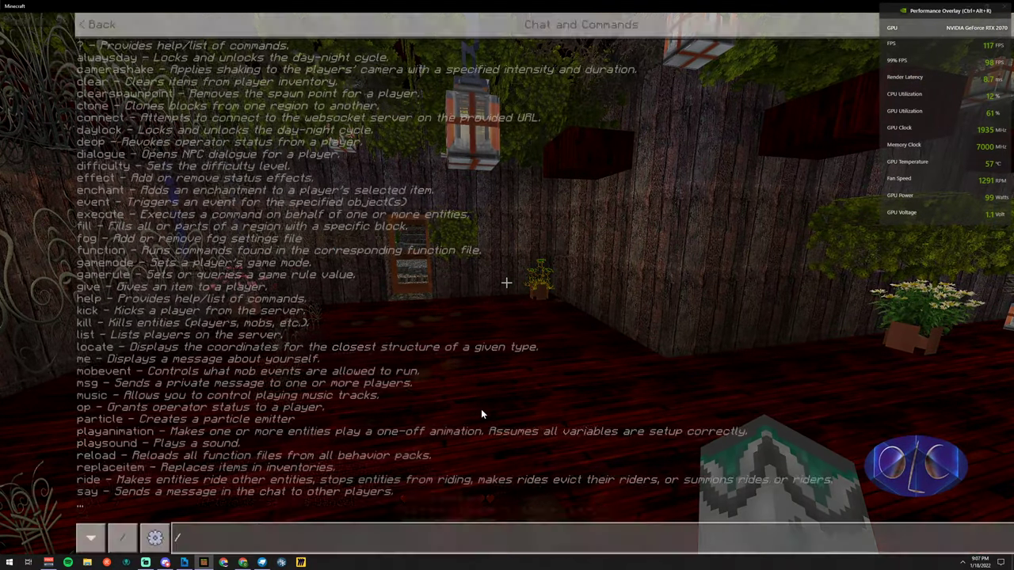
text(sum)
key(BackSpace)
key(BackSpace)
key(BackSpace)
text(give @)
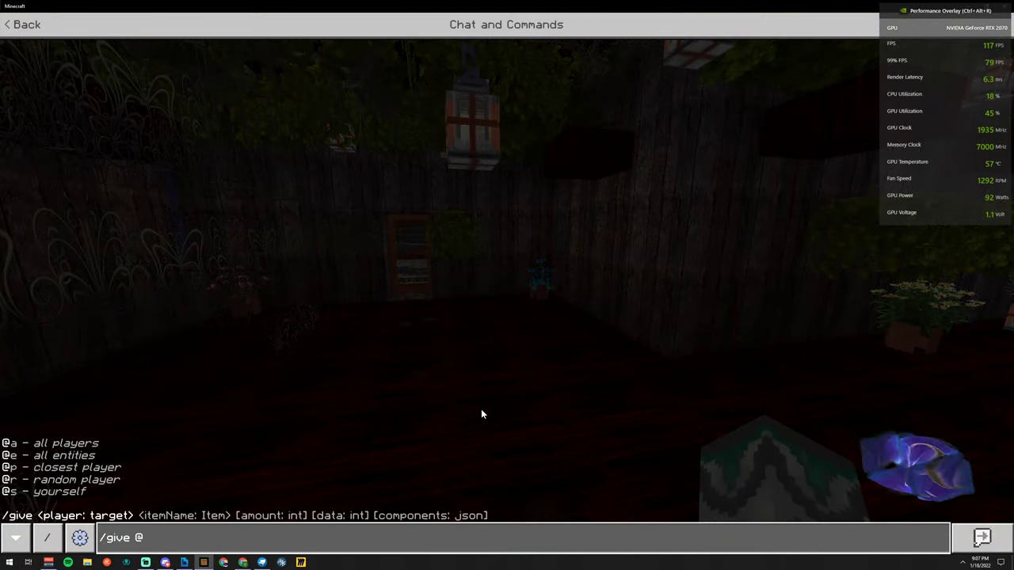
text(s bug)
key(BackSpace)
text(tter)
key(Tab)
key(Return)
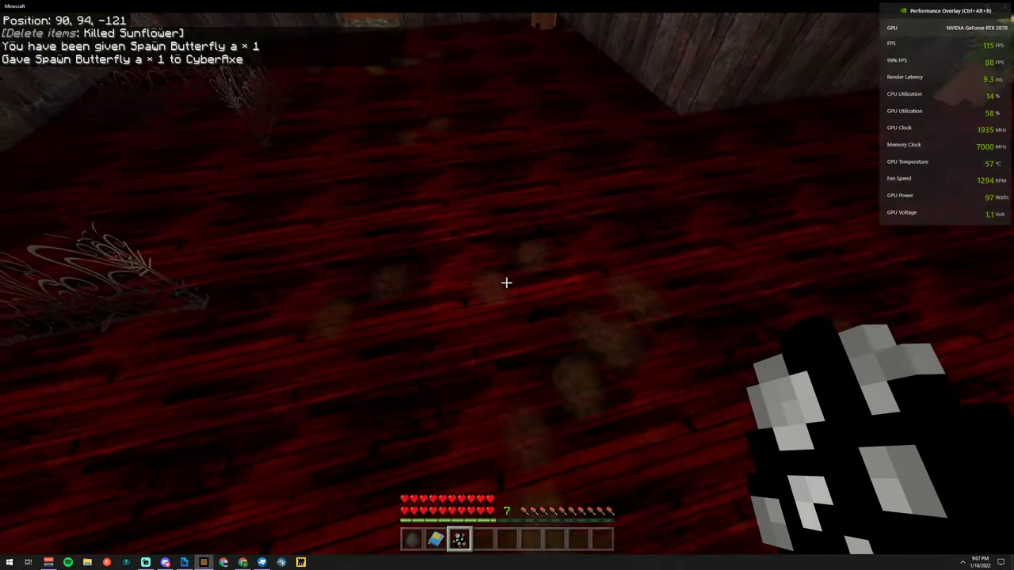
right_click(506, 282)
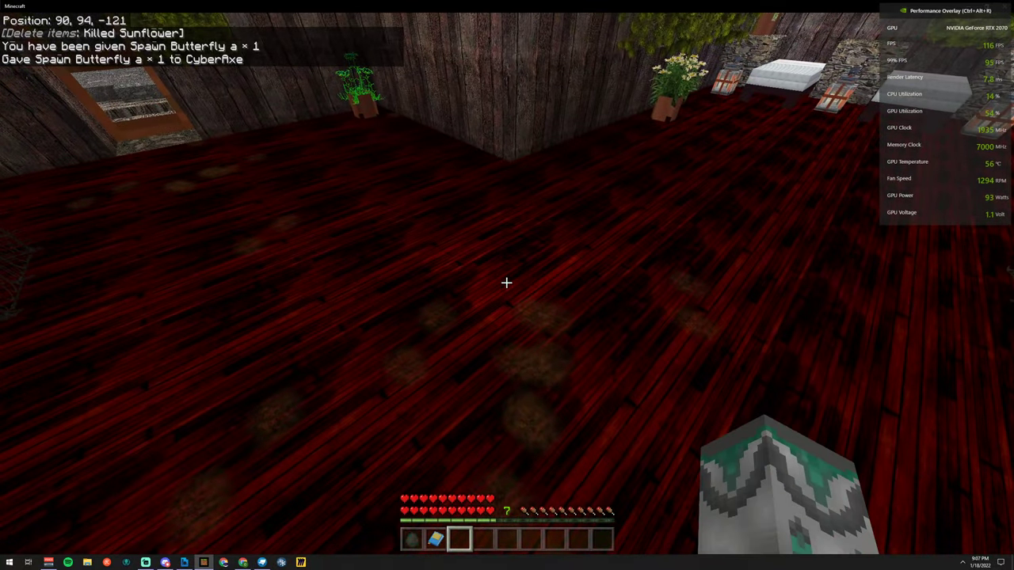
Set your own game mode to Creative with the gamemode command
key(slash)
text(gamemode c)
key(Return)
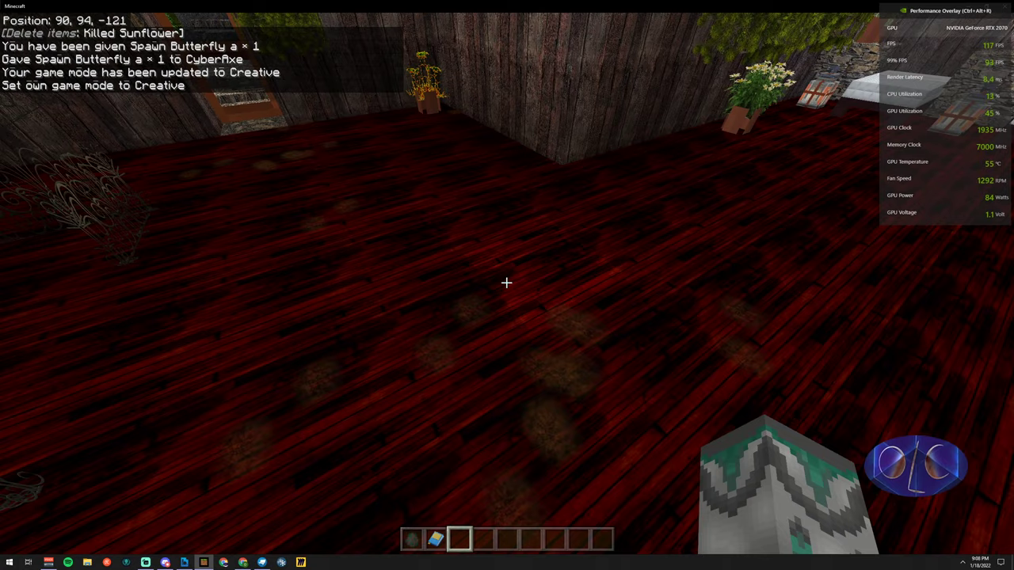
key(t)
key(Escape)
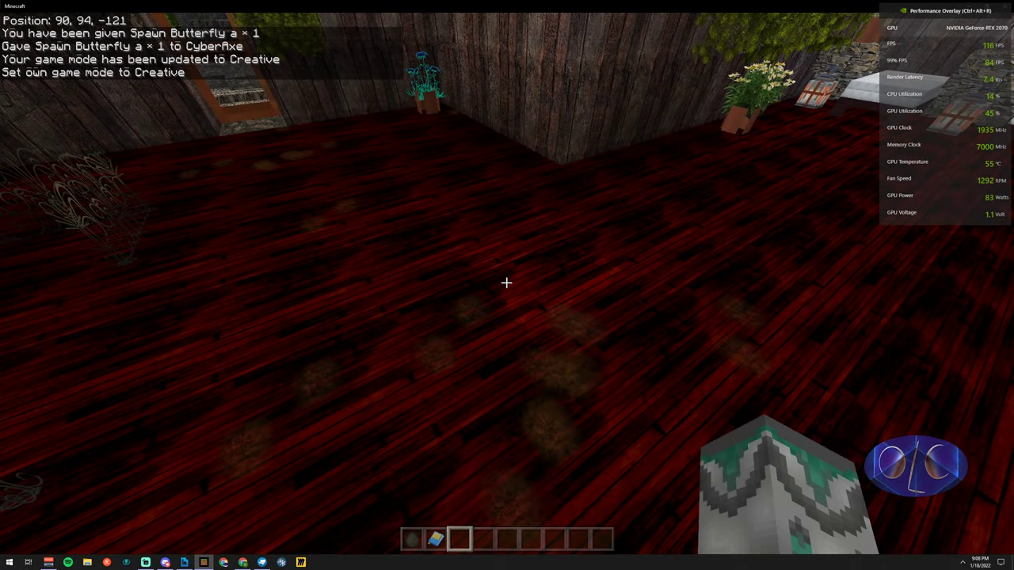
Reissue the earlier give command to get another butterfly_a spawn egg
key(t)
key(Up)
key(Return)
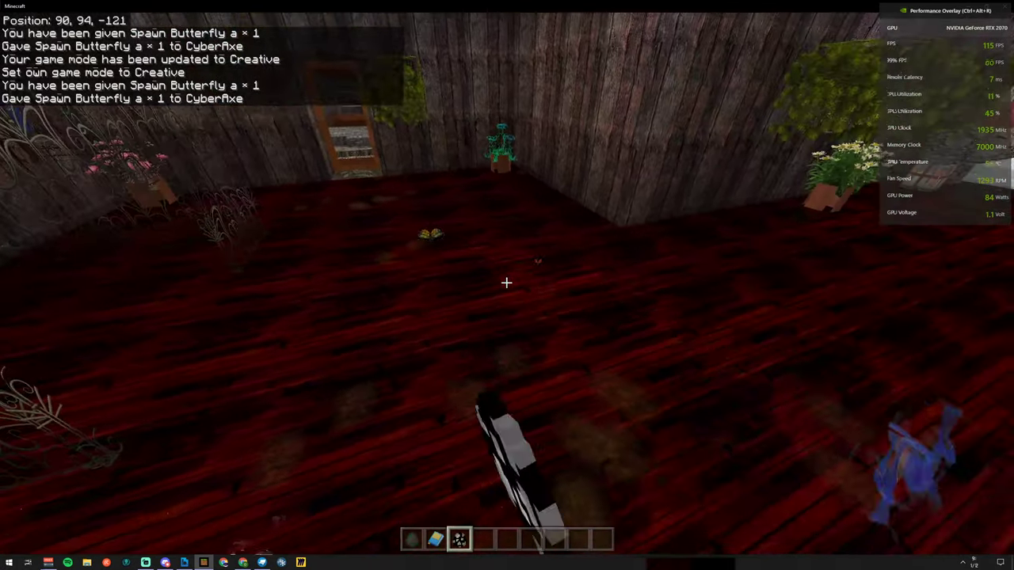
Spawn about a dozen butterflies on the hall floor between the door and the beds
right_click(506, 282)
right_click(506, 283)
right_click(506, 283)
right_click(506, 282)
right_click(506, 283)
right_click(506, 283)
right_click(506, 283)
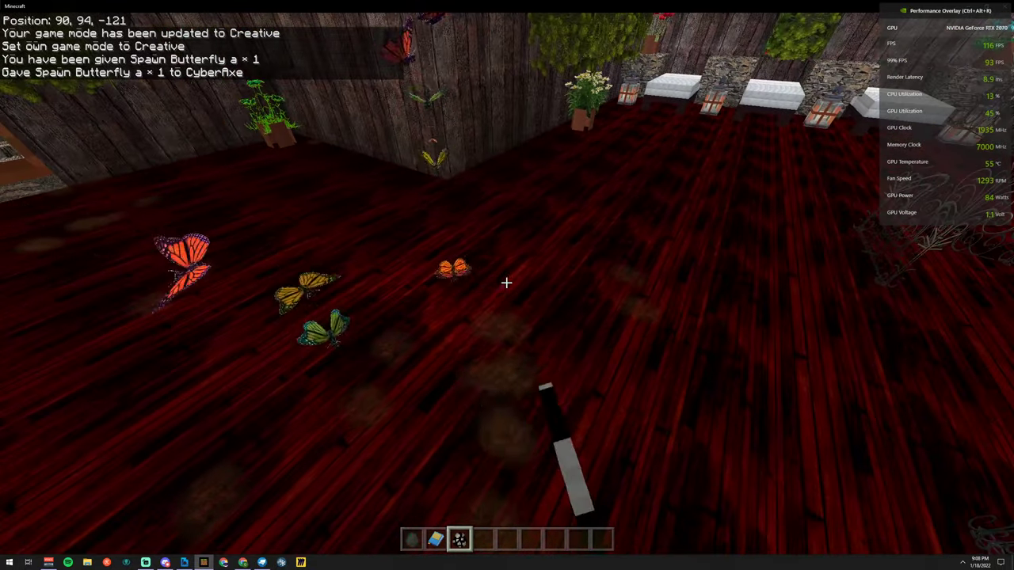
right_click(506, 283)
right_click(506, 283)
right_click(506, 283)
right_click(506, 282)
right_click(506, 282)
Give yourself olctd:moth_a_spawn_egg in an empty hotbar slot, reusing the previous give command
scroll(506, 283, down, 1)
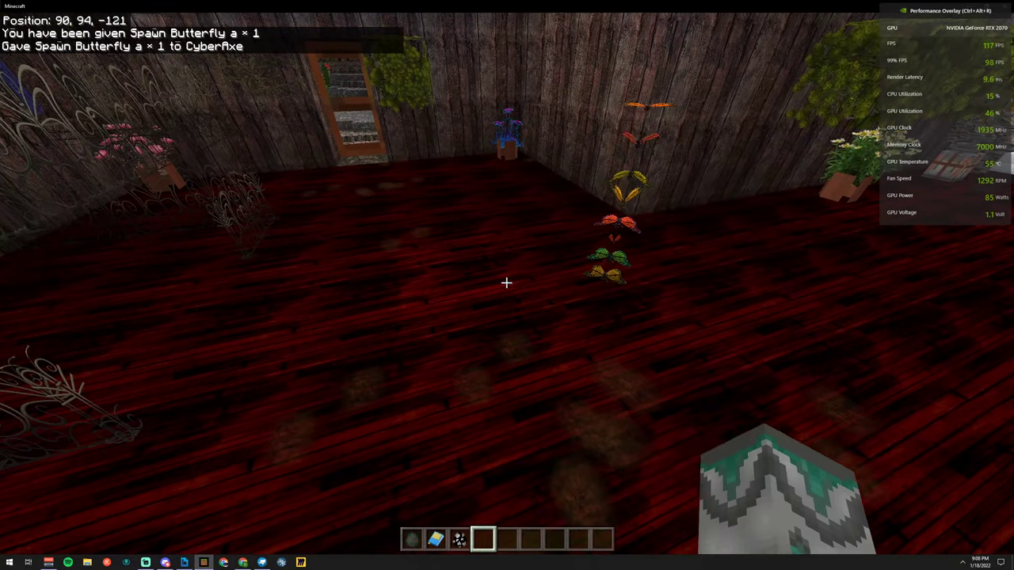
key(slash)
key(Up)
key(BackSpace)
key(BackSpace)
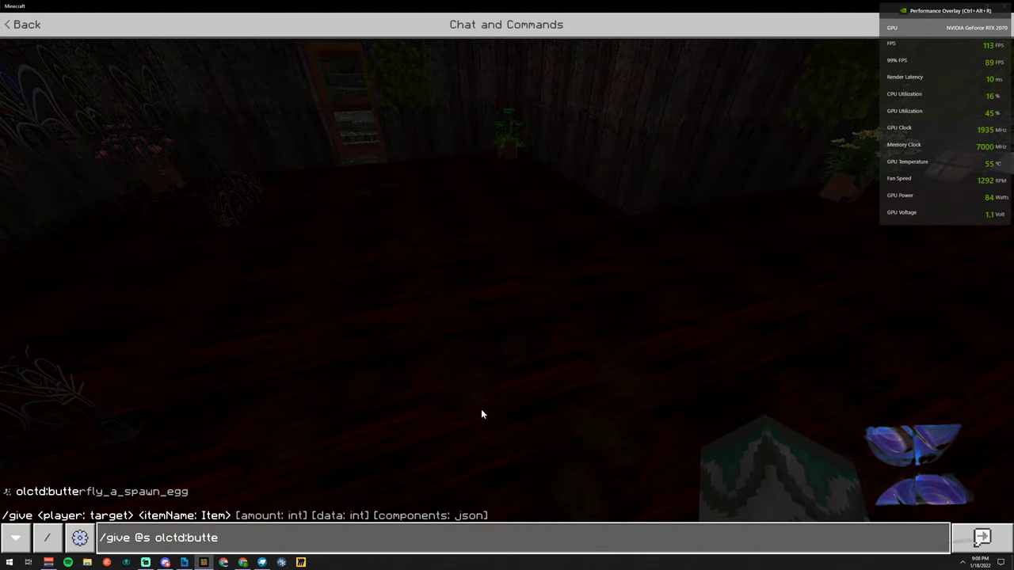
key(BackSpace)
key(BackSpace)
key(BackSpace)
key(BackSpace)
key(BackSpace)
text(moth)
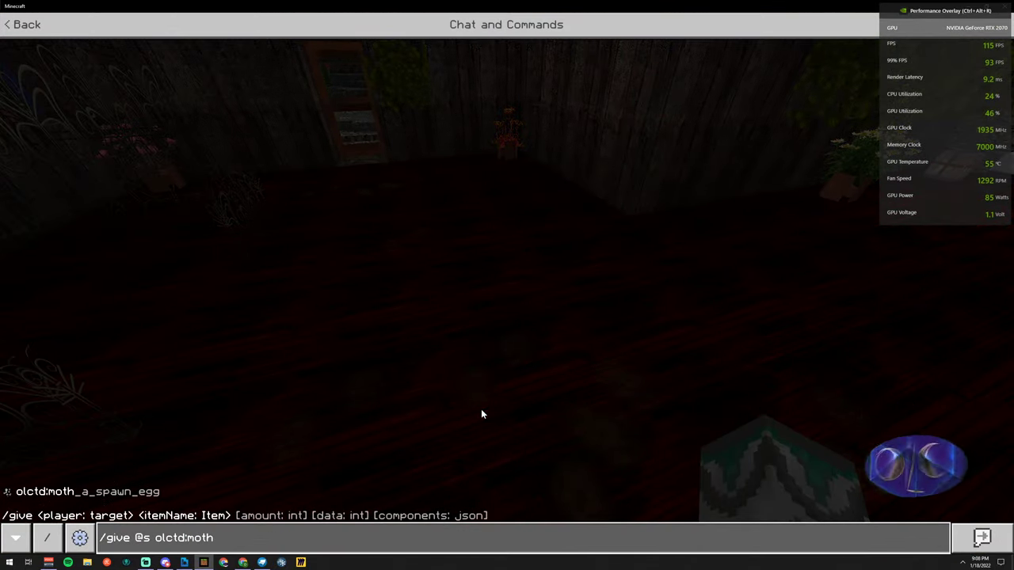
key(Tab)
key(Return)
Spawn about ten moths at different spots across the hall floor
right_click(506, 282)
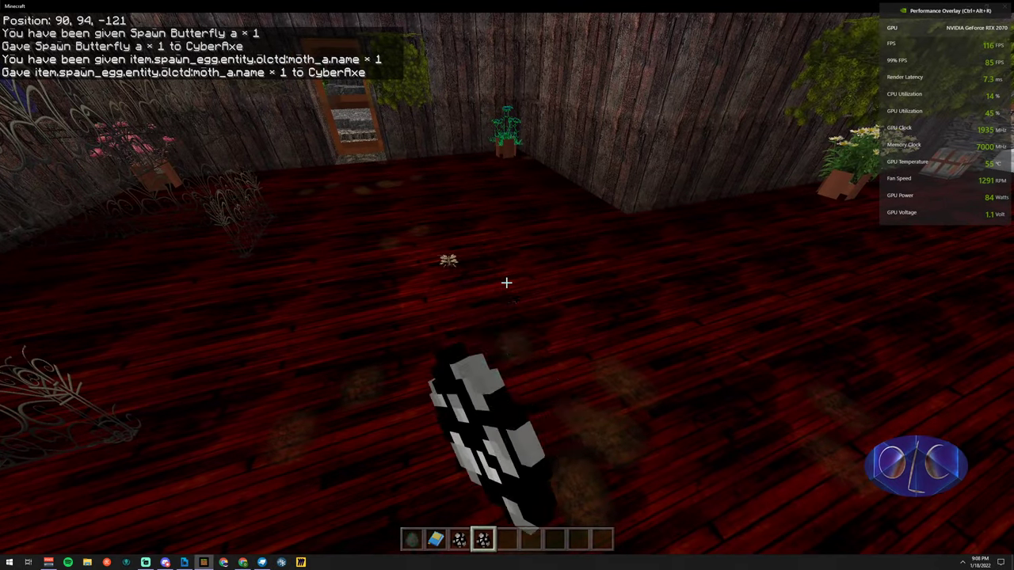
right_click(506, 282)
right_click(506, 283)
right_click(506, 283)
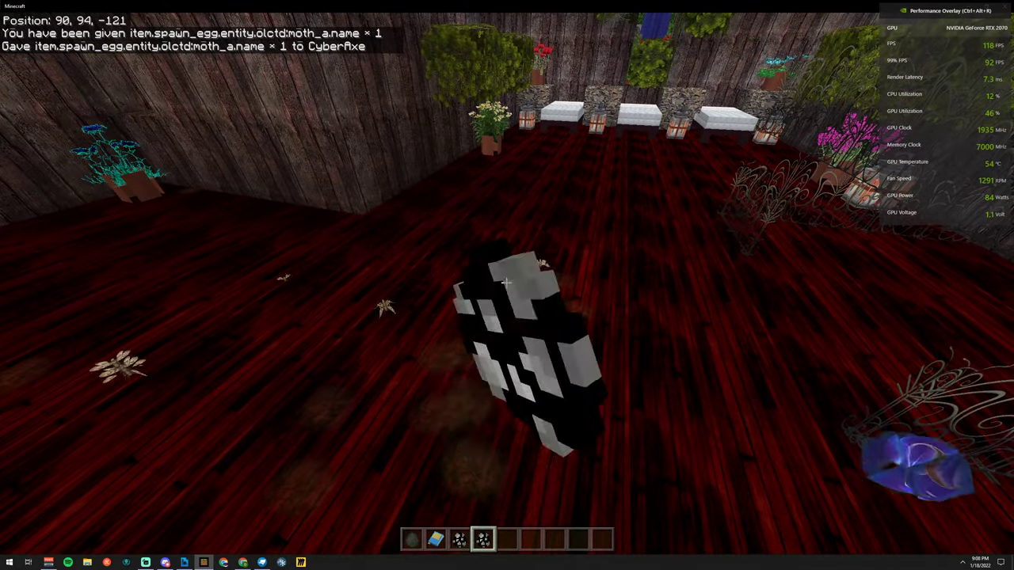
right_click(506, 283)
right_click(506, 283)
right_click(506, 283)
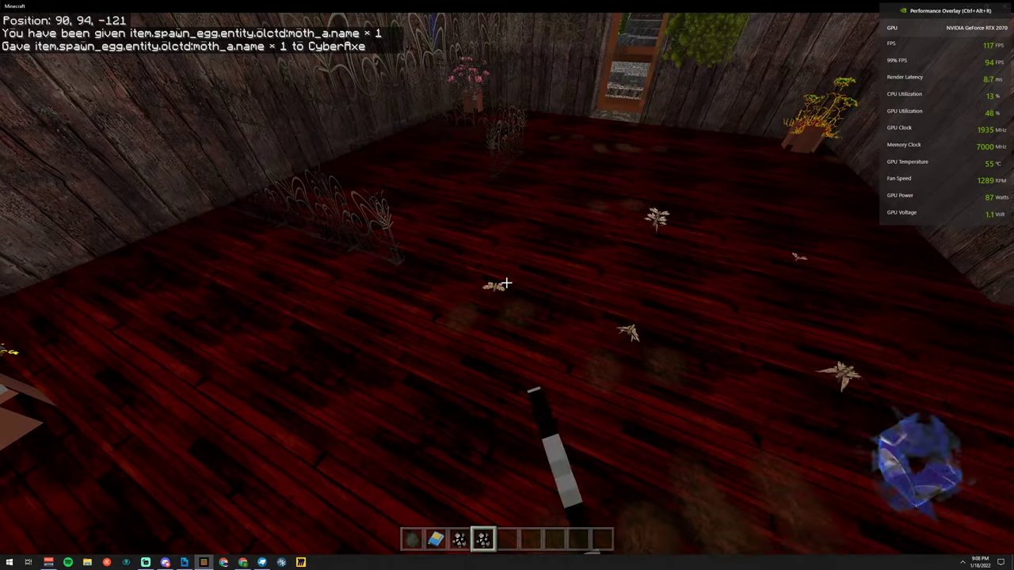
right_click(506, 282)
right_click(506, 282)
right_click(506, 282)
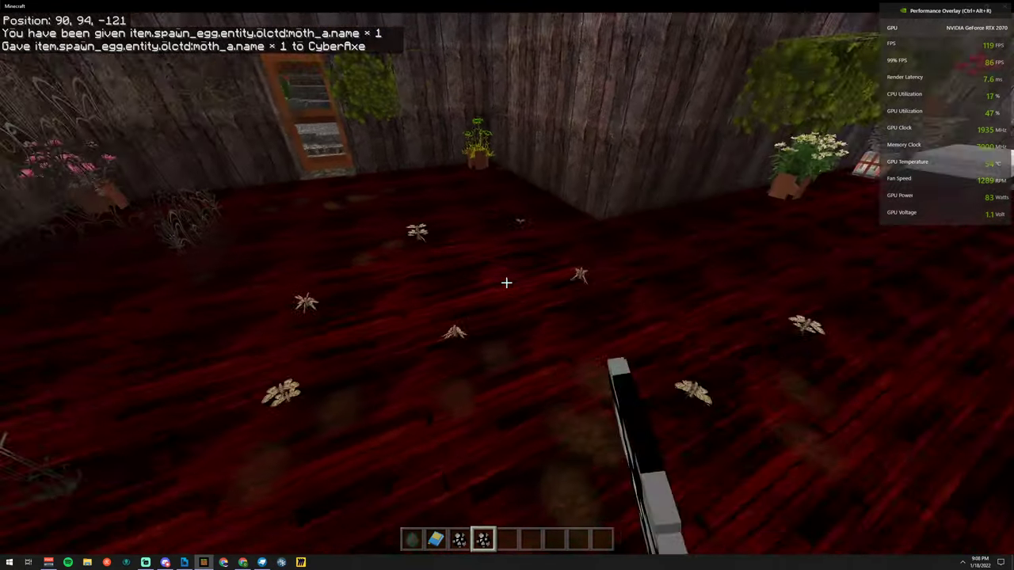
Give yourself the hummingbird_a spawn egg by changing the item name in the previous give command
key(slash)
key(Up)
key(BackSpace)
key(BackSpace)
key(BackSpace)
key(BackSpace)
key(BackSpace)
key(BackSpace)
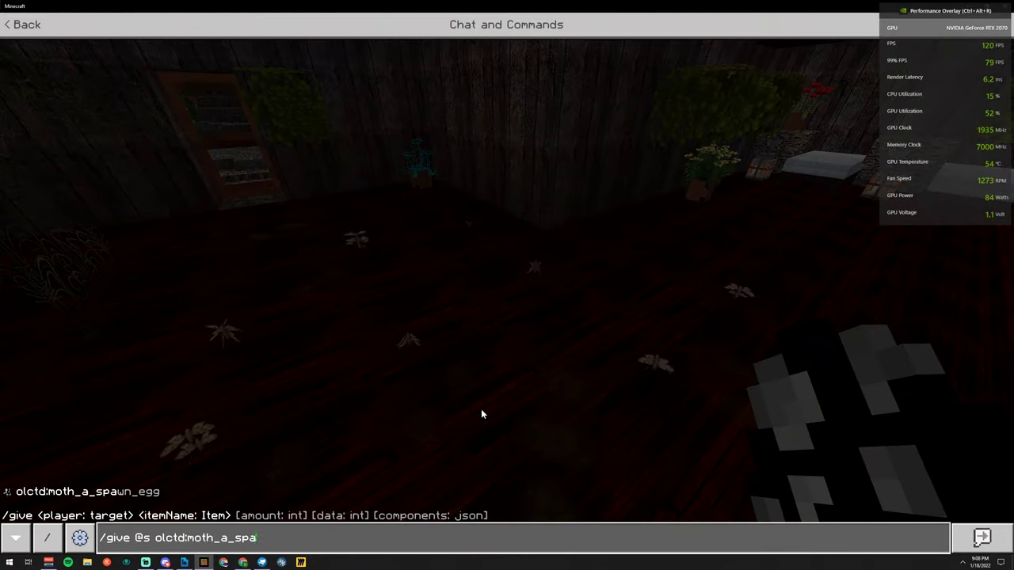
key(BackSpace)
key(BackSpace)
key(BackSpace)
key(BackSpace)
key(BackSpace)
key(BackSpace)
key(BackSpace)
key(BackSpace)
key(BackSpace)
key(BackSpace)
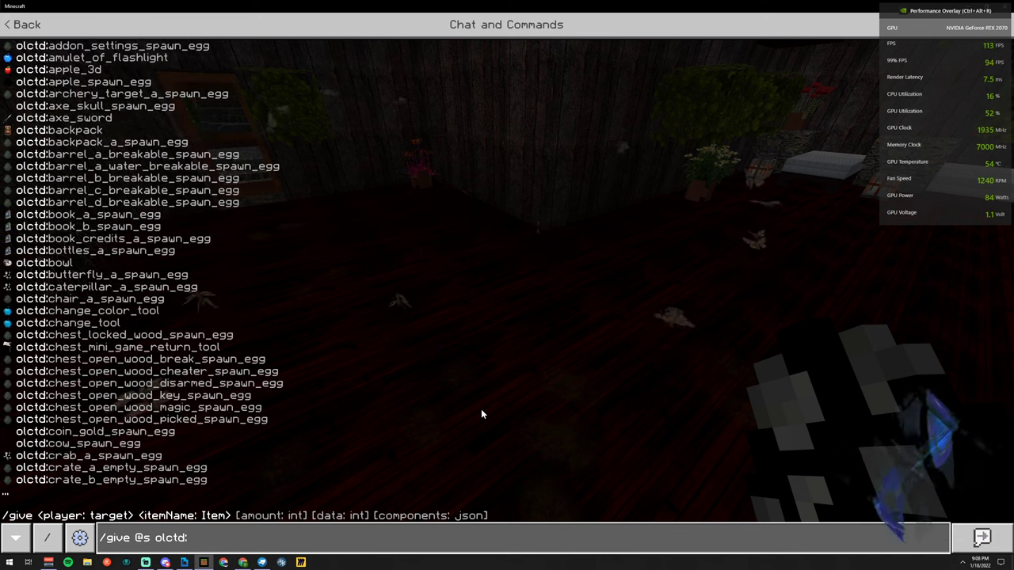
text(hummi)
key(Tab)
key(Return)
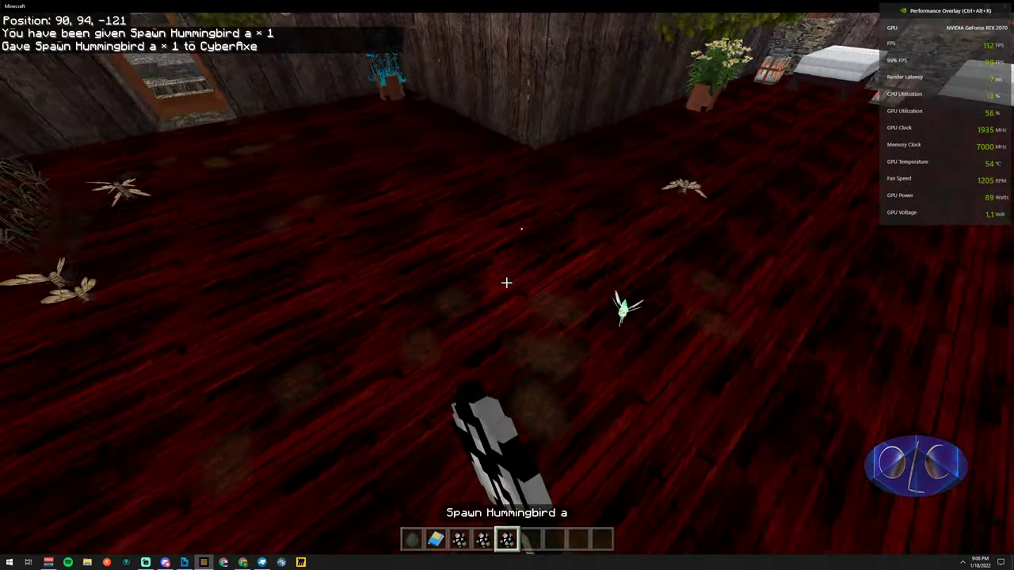
Spawn about a dozen hummingbirds on the hall floor near the wall corner
right_click(506, 283)
right_click(506, 282)
right_click(506, 283)
right_click(506, 283)
right_click(506, 283)
right_click(506, 283)
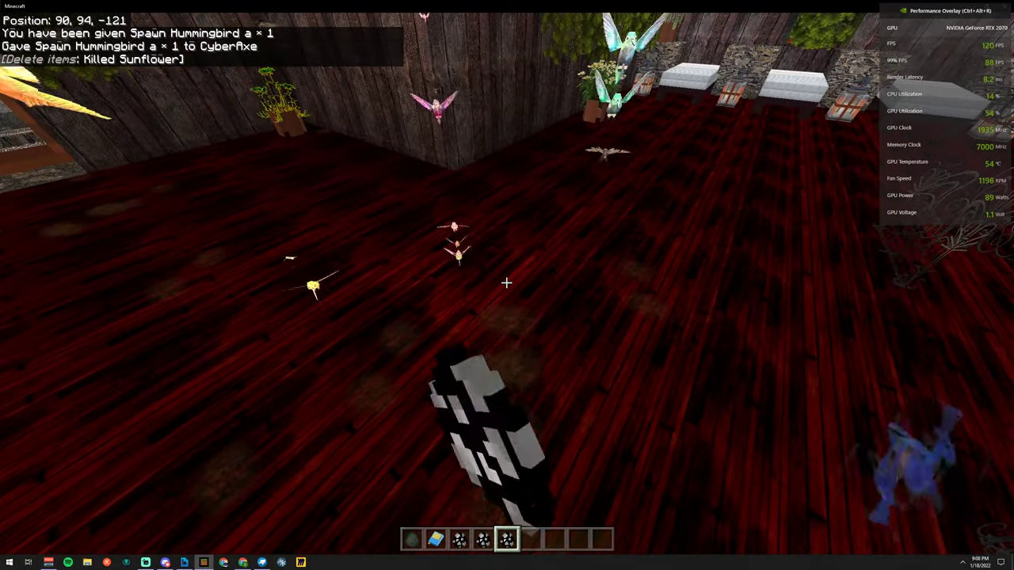
right_click(506, 283)
right_click(506, 282)
right_click(506, 283)
right_click(506, 282)
right_click(506, 283)
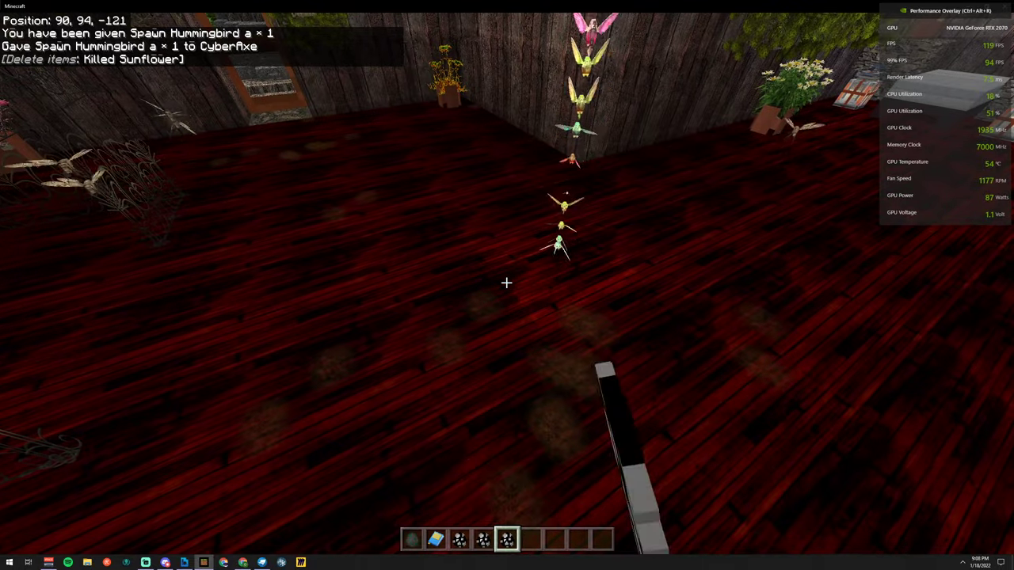
Switch back to the butterfly spawn egg and add more butterflies in front of the wall corner
scroll(506, 283, up, 3)
scroll(506, 283, down, 1)
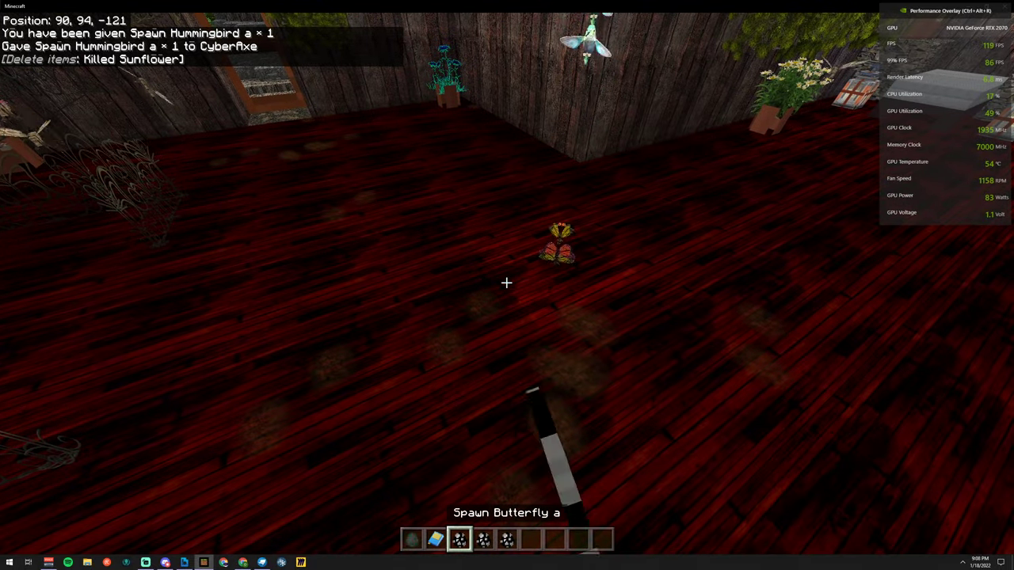
right_click(506, 283)
right_click(506, 282)
right_click(506, 283)
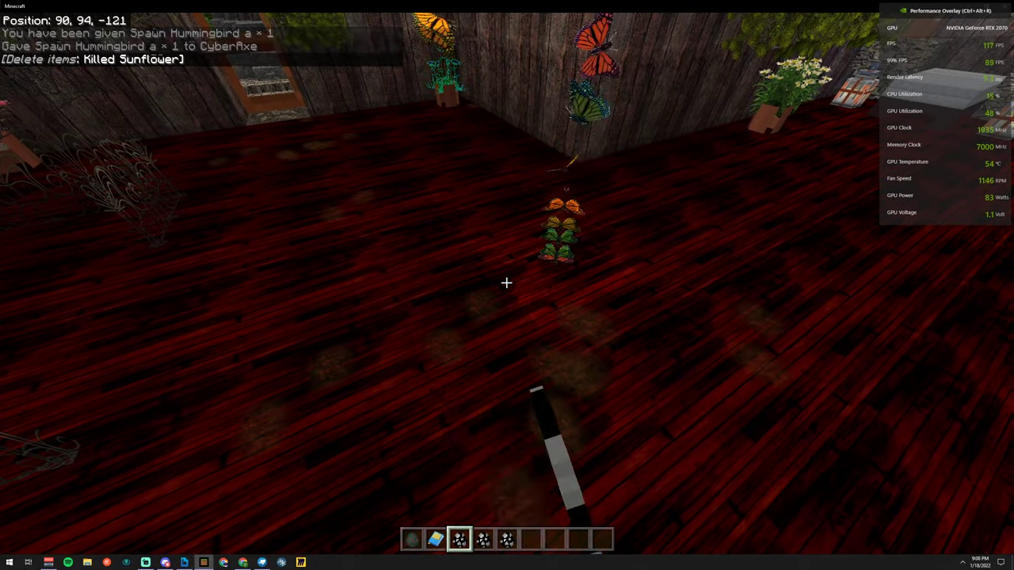
right_click(506, 283)
right_click(506, 283)
right_click(506, 283)
scroll(506, 283, up, 2)
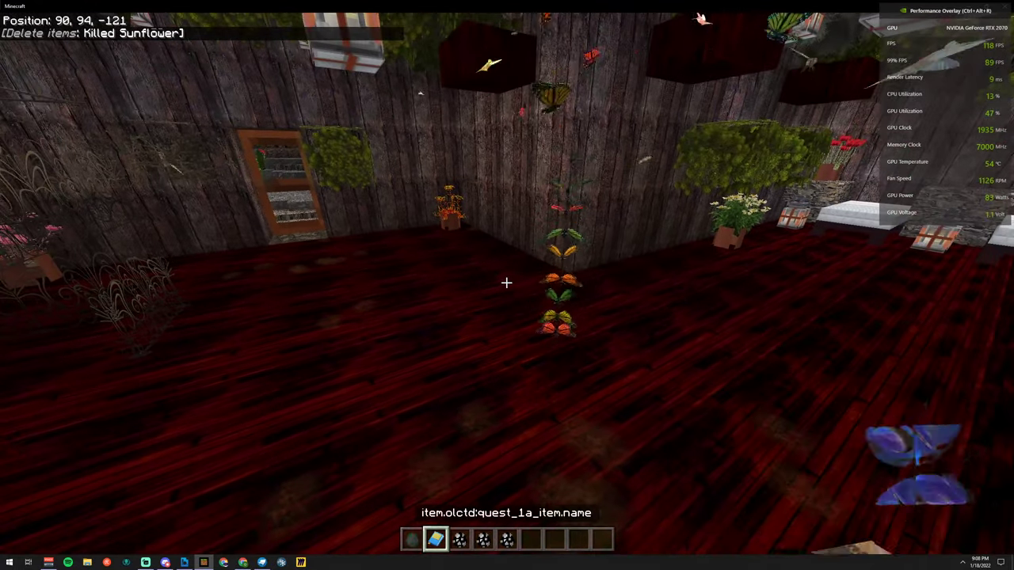
Put the spawn eggs away and walk around the hall, examining the flying creatures among the hanging foliage and lanterns
scroll(506, 283, down, 3)
scroll(506, 282, down, 2)
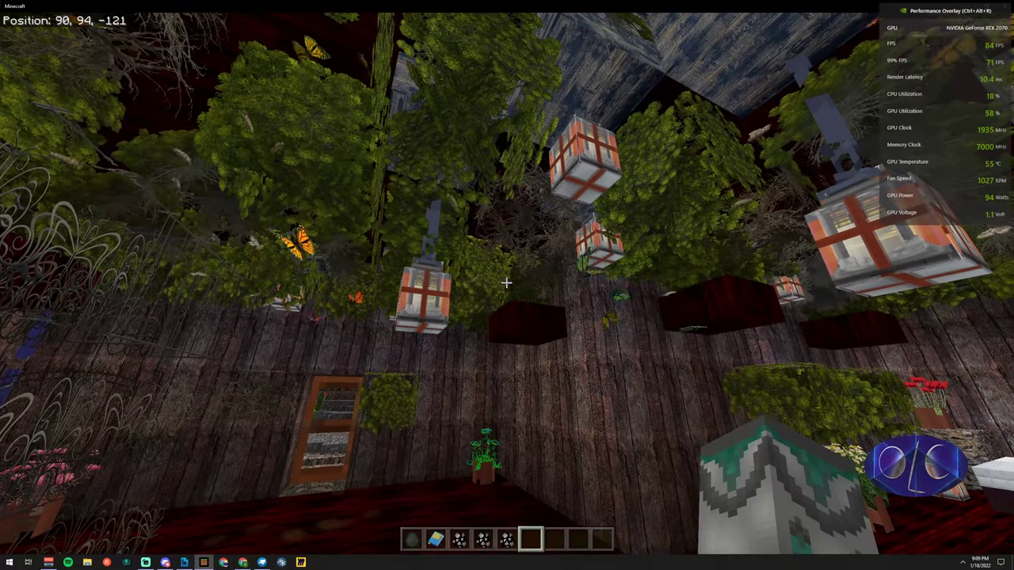
key(w)
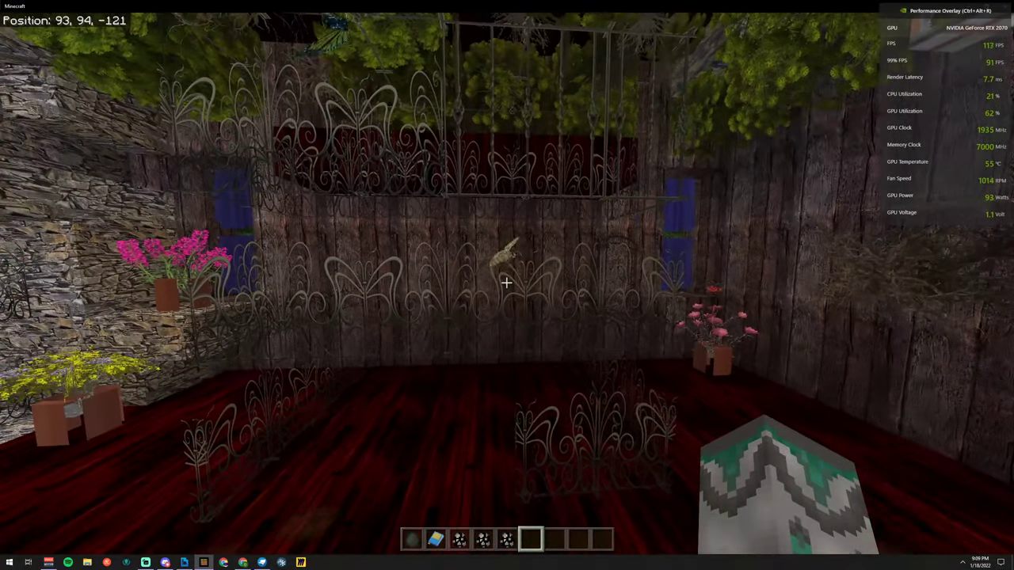
key(d)
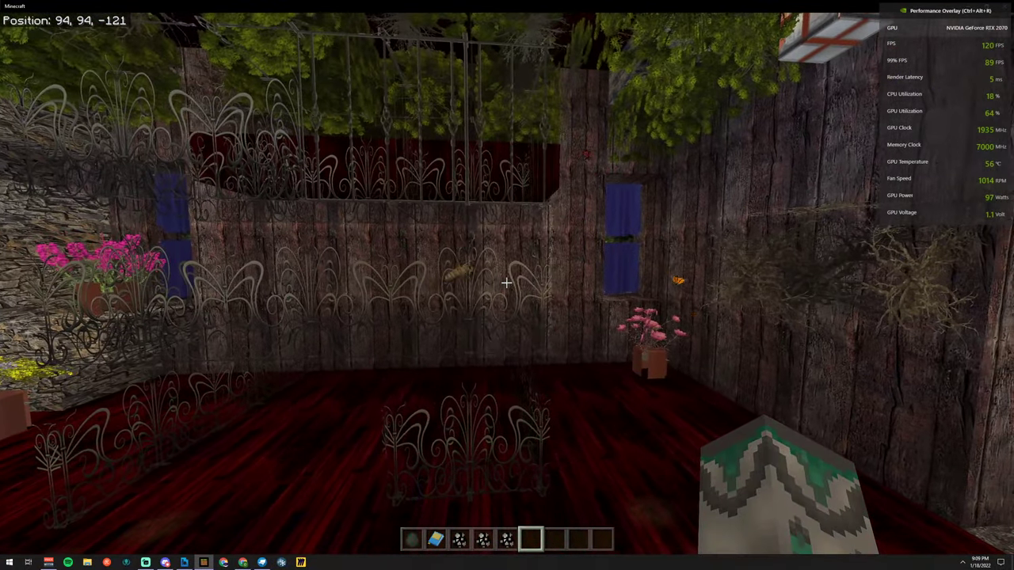
key(s)
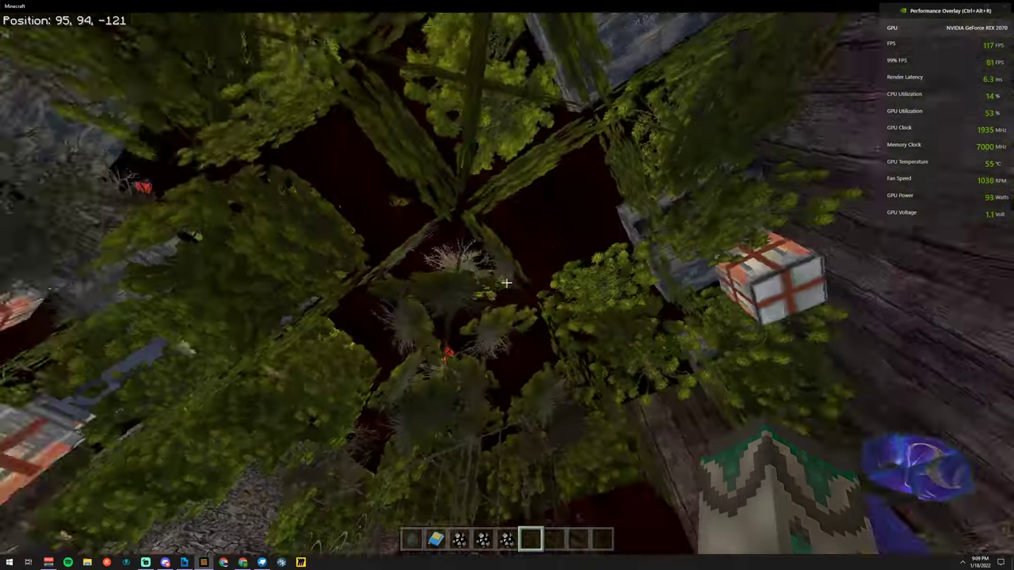
key(w)
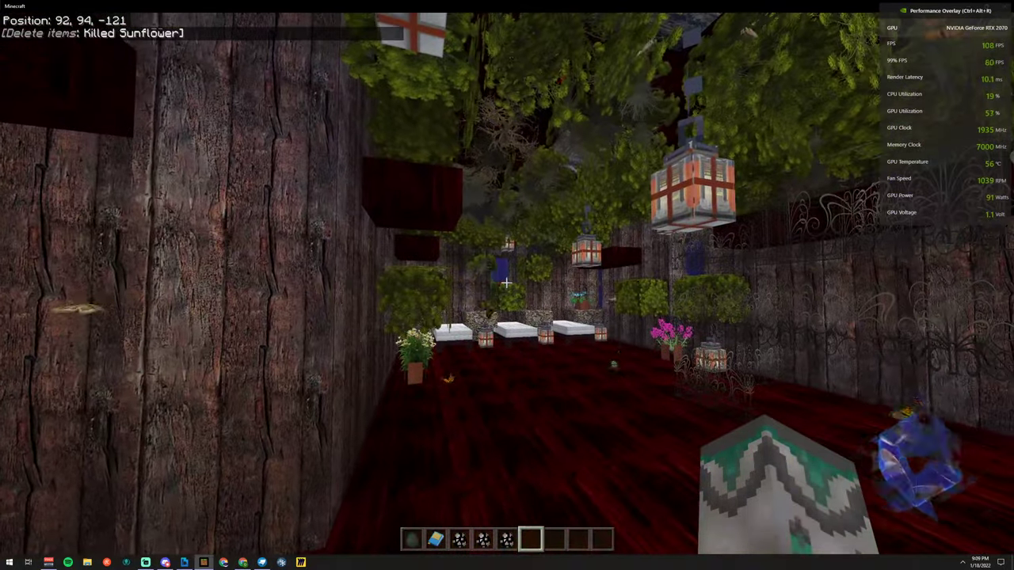
mouse_move(506, 282)
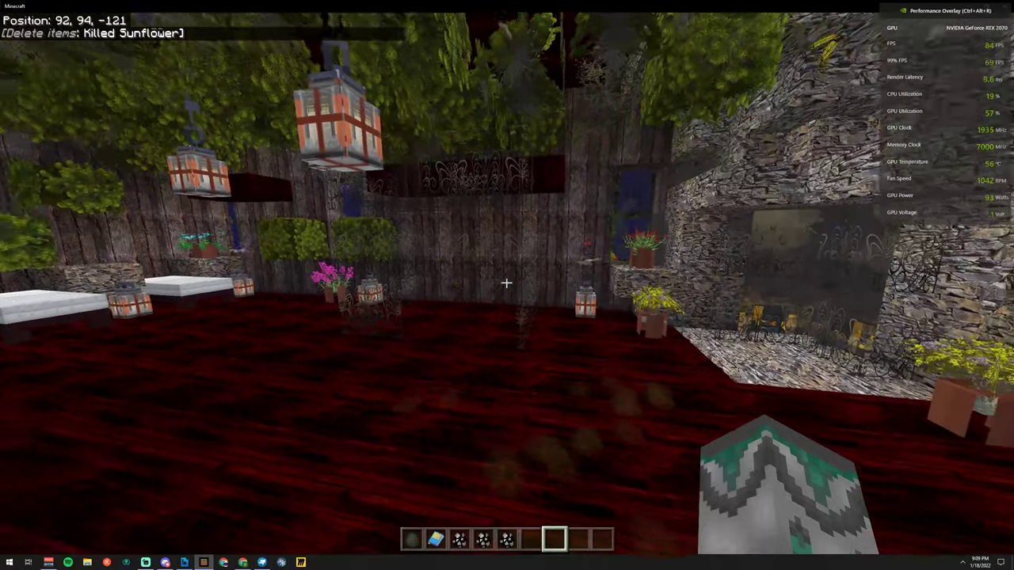
Select the hummingbird spawn egg and spawn a few more hummingbirds on the floor facing the beds
scroll(506, 282, up, 2)
key(w)
right_click(506, 282)
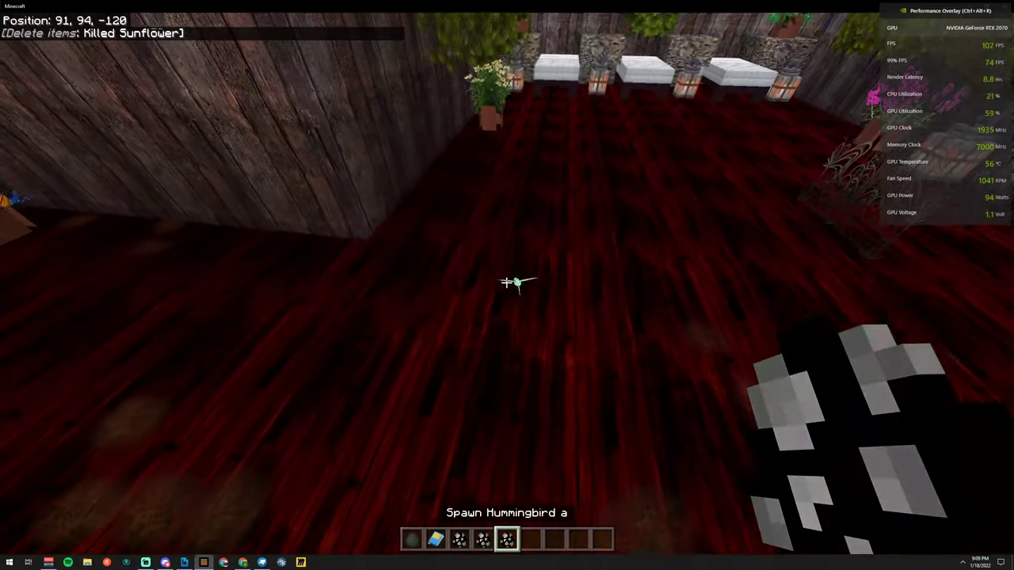
right_click(506, 282)
right_click(506, 282)
key(s)
right_click(506, 282)
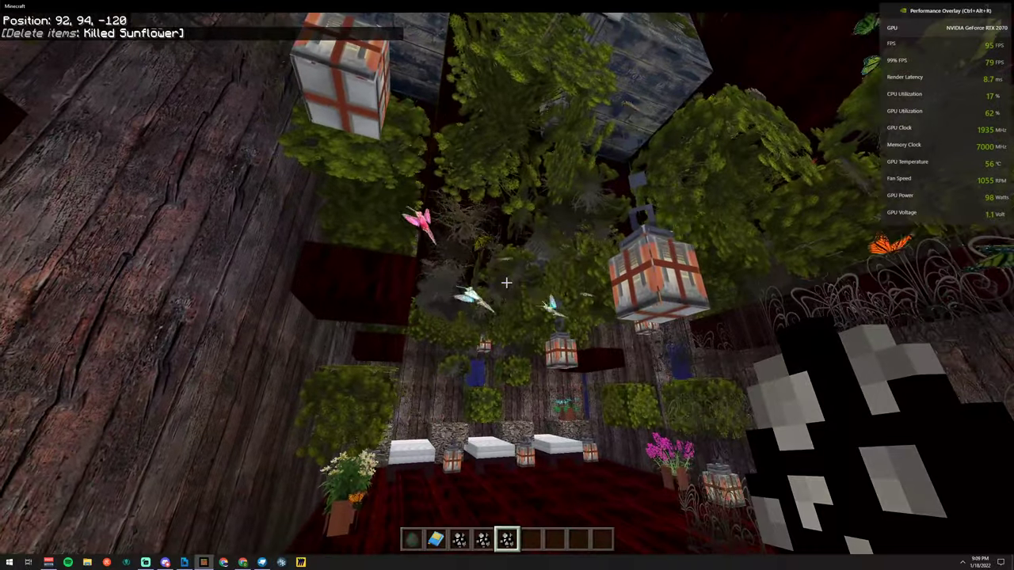
Move about beneath the foliage and spawn another group of hummingbirds on the open floor near the fireplace
key(w)
key(w)
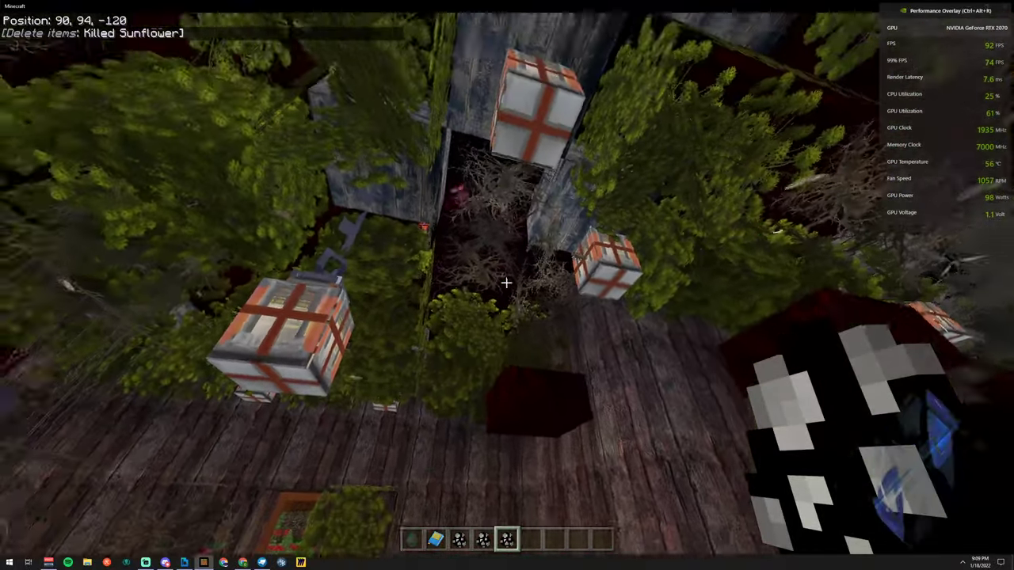
key(s)
key(s)
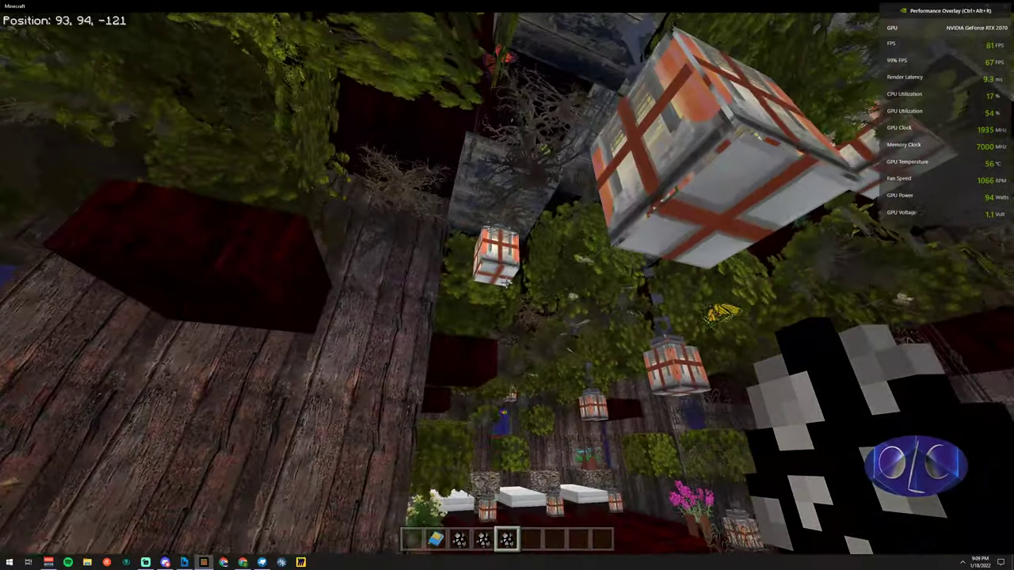
right_click(506, 283)
key(s)
right_click(506, 283)
right_click(506, 282)
right_click(506, 283)
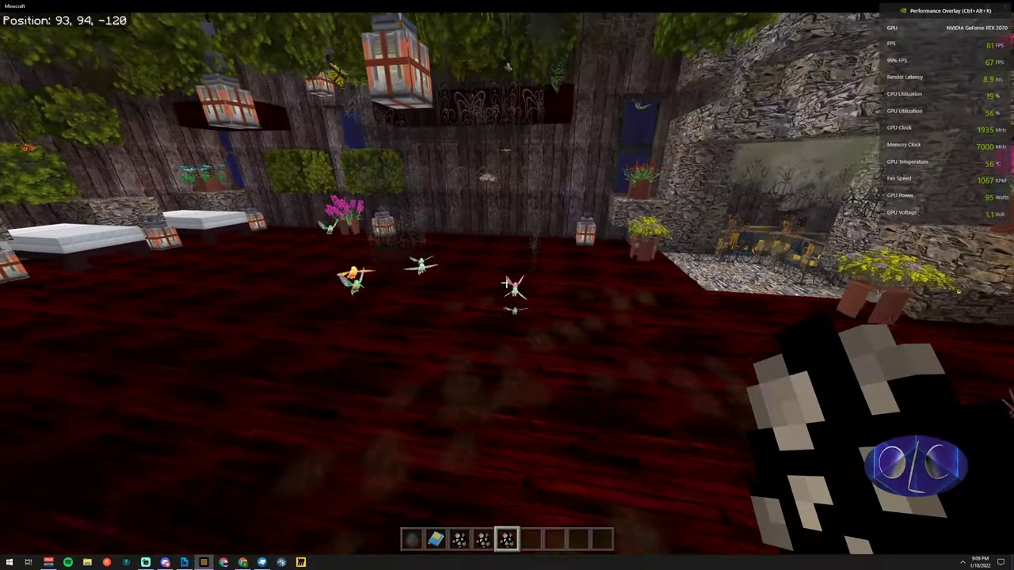
Give yourself the olctd:holdable_flowers_a item in the next empty hotbar slot with a give command
scroll(506, 283, down, 1)
key(slash)
text(give @)
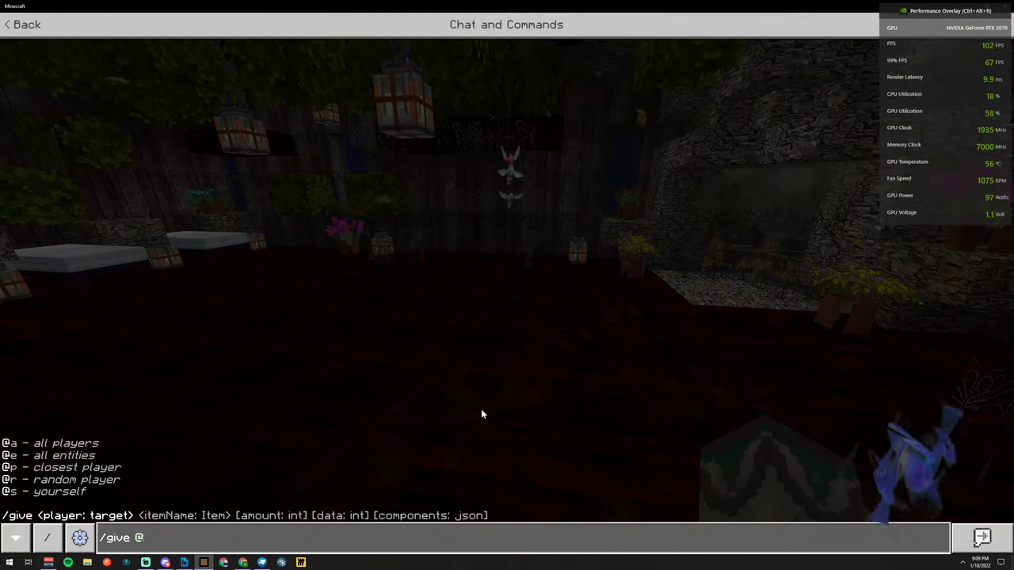
text(s flowers)
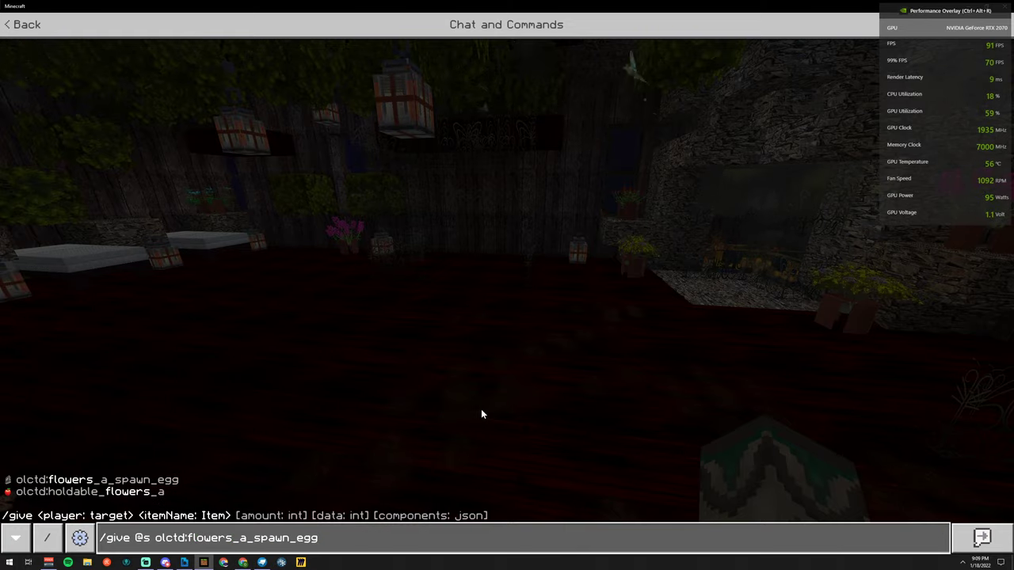
key(Return)
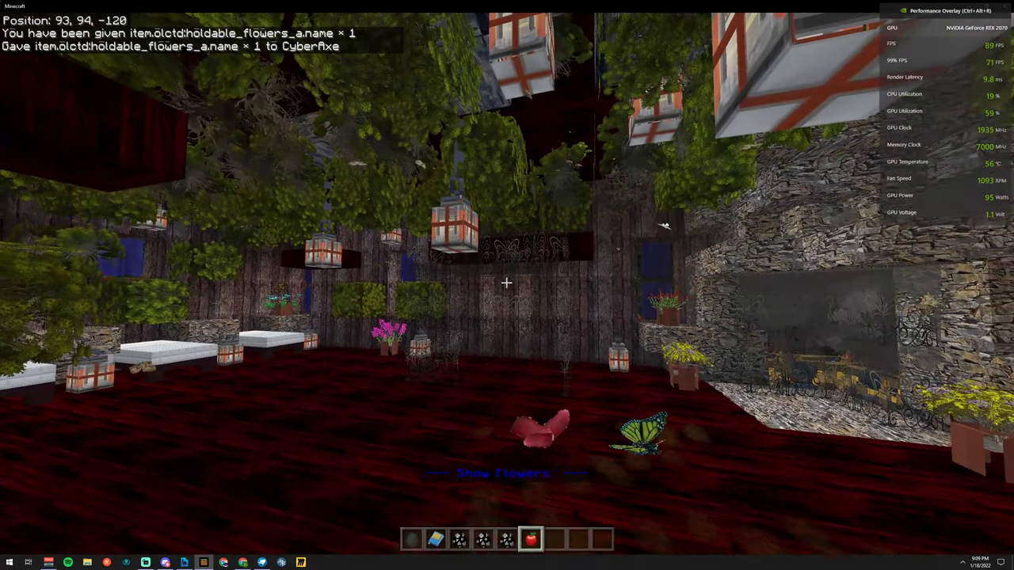
Examine the held flowers in third-person and front views, return to first person and walk across the hall to face the beds
key(d)
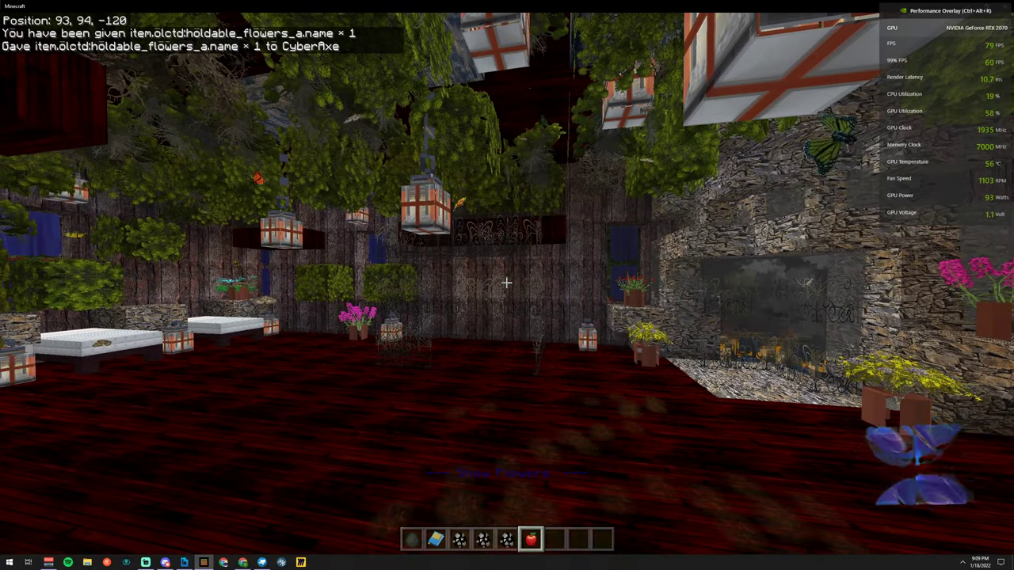
key(F5)
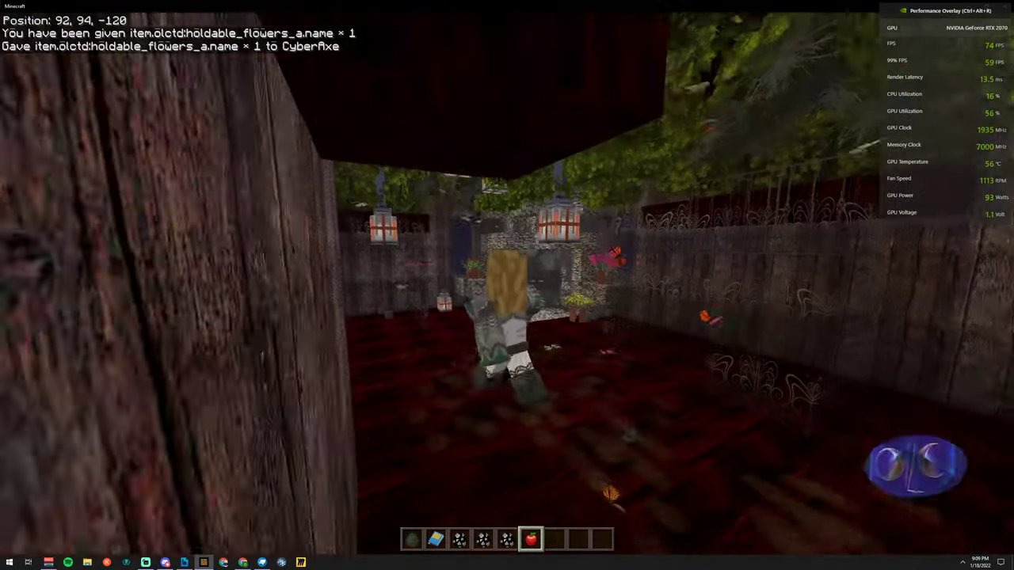
key(F5)
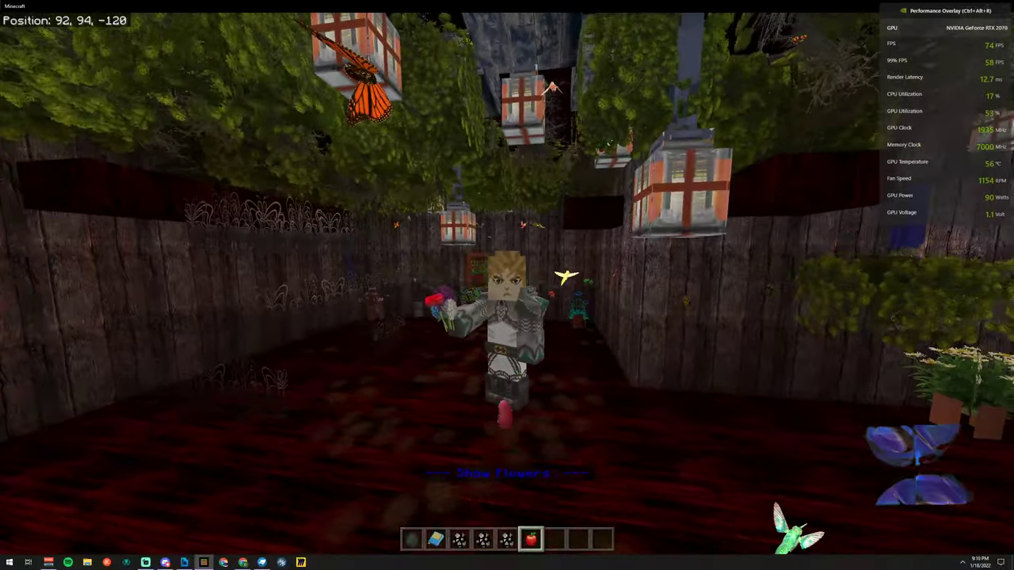
key(F5)
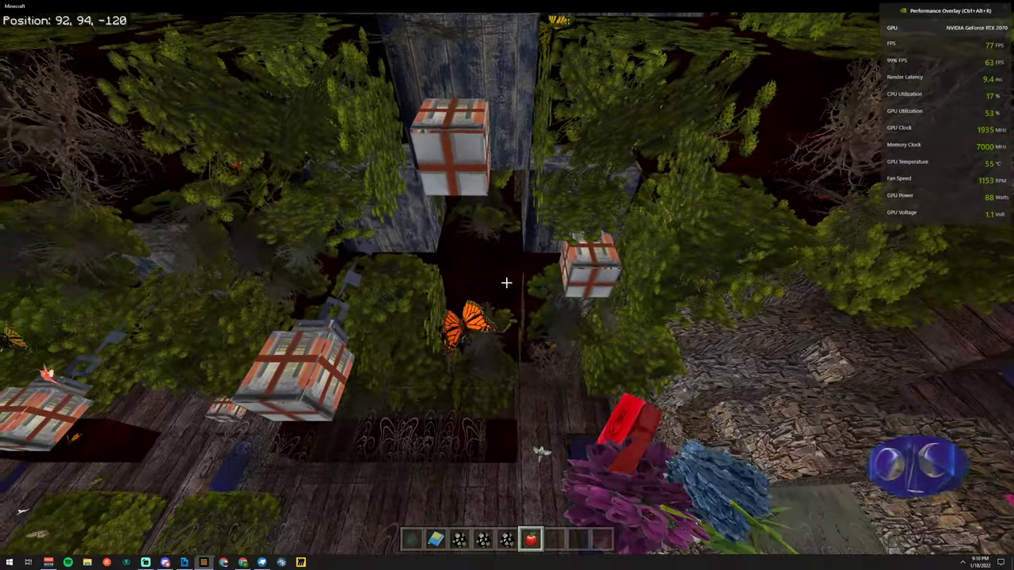
key(w)
key(w)
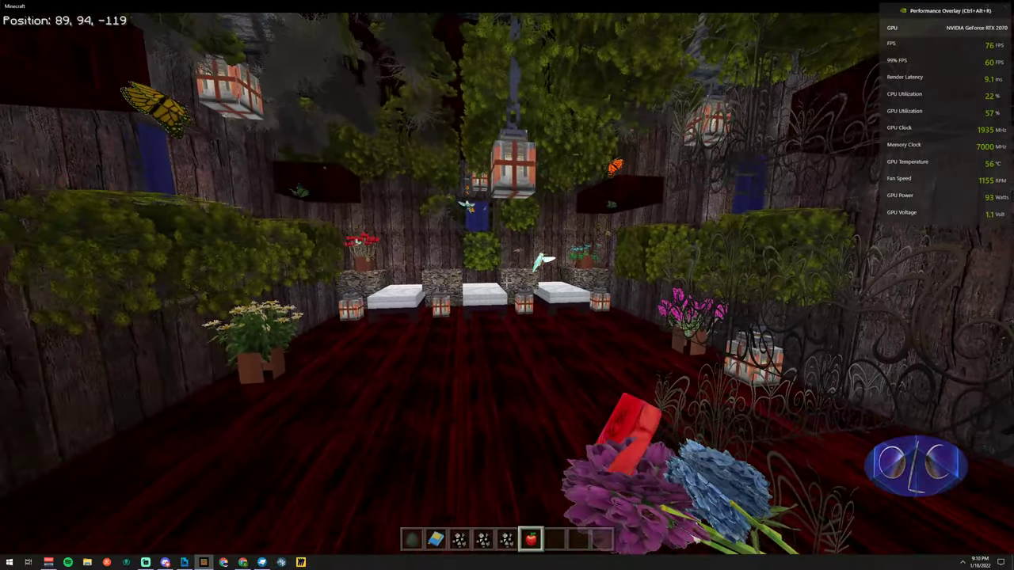
Leave the game, switch to Blockbench and open the model file browser from a new tab
key(Escape)
click(383, 326)
click(262, 562)
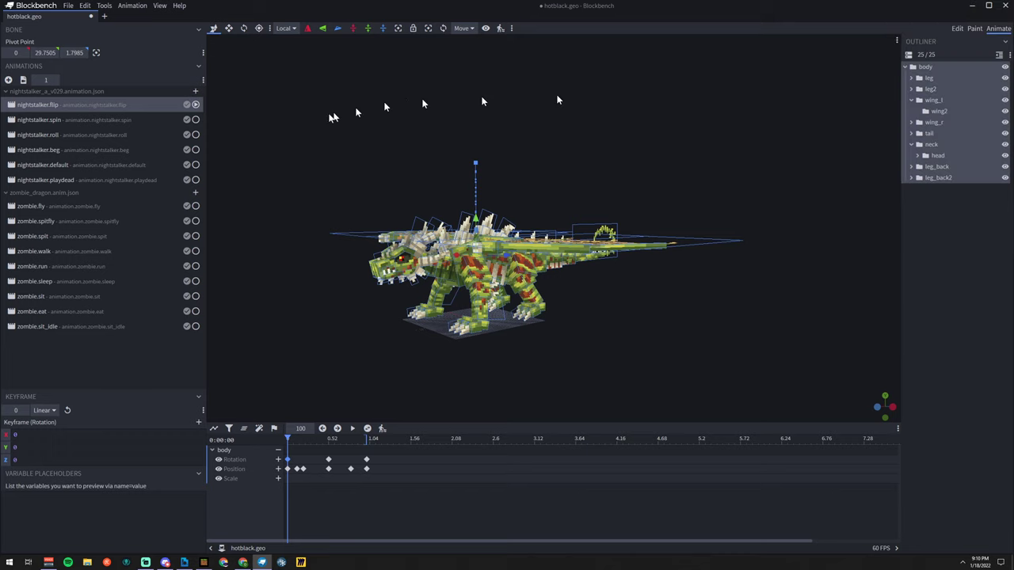
drag(345, 171, 425, 162)
click(105, 16)
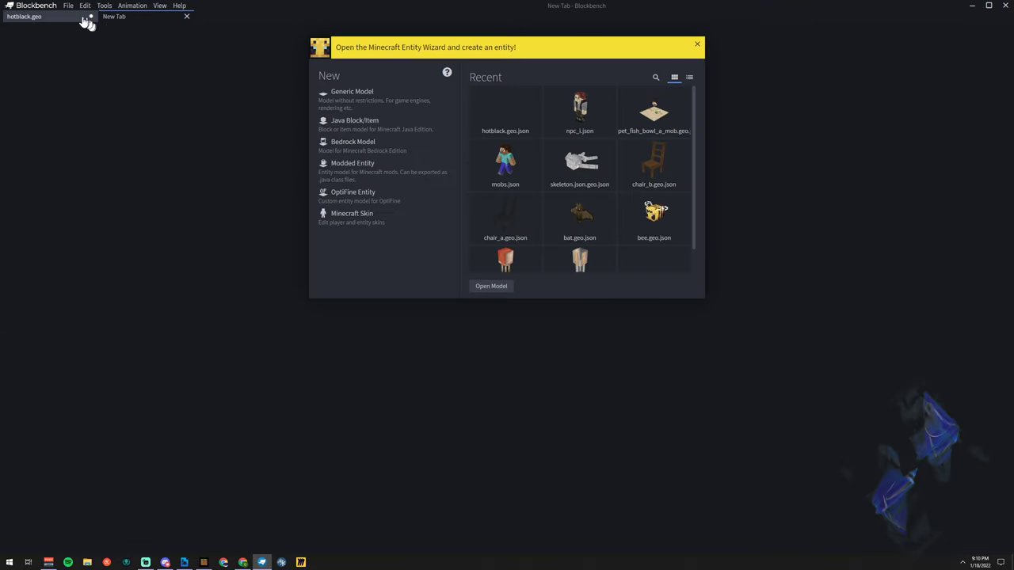
scroll(621, 262, down, 1)
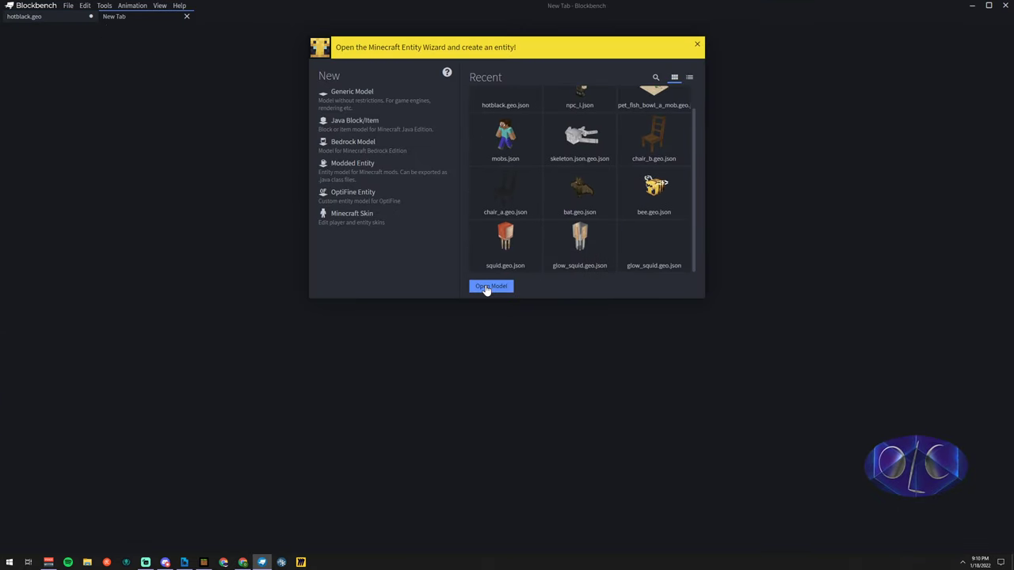
click(489, 286)
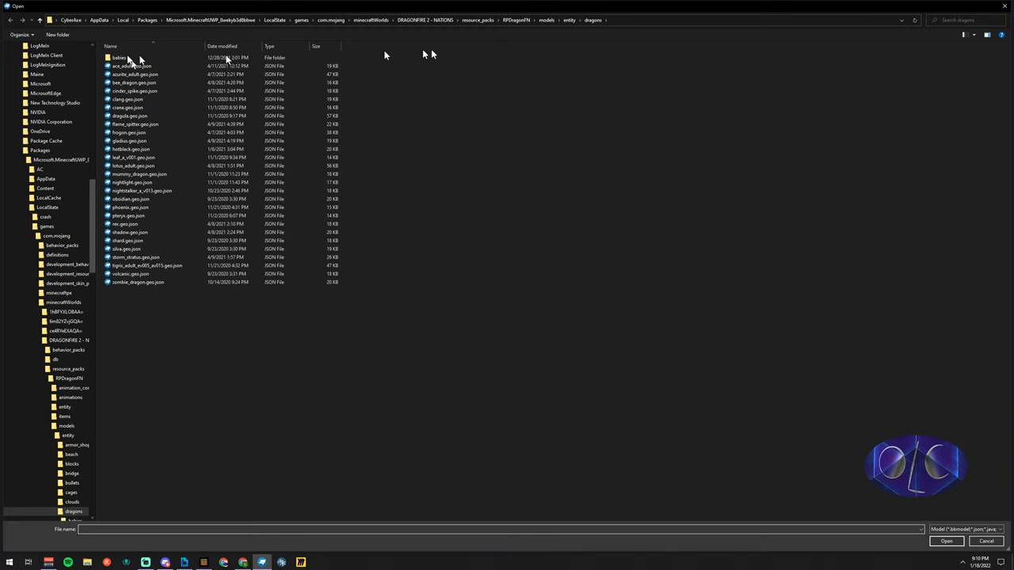
Open the butterfly.geo model from the models/entity/animal folder of OLCTorchlyD_RP in development_resource_packs
click(329, 20)
double_click(133, 82)
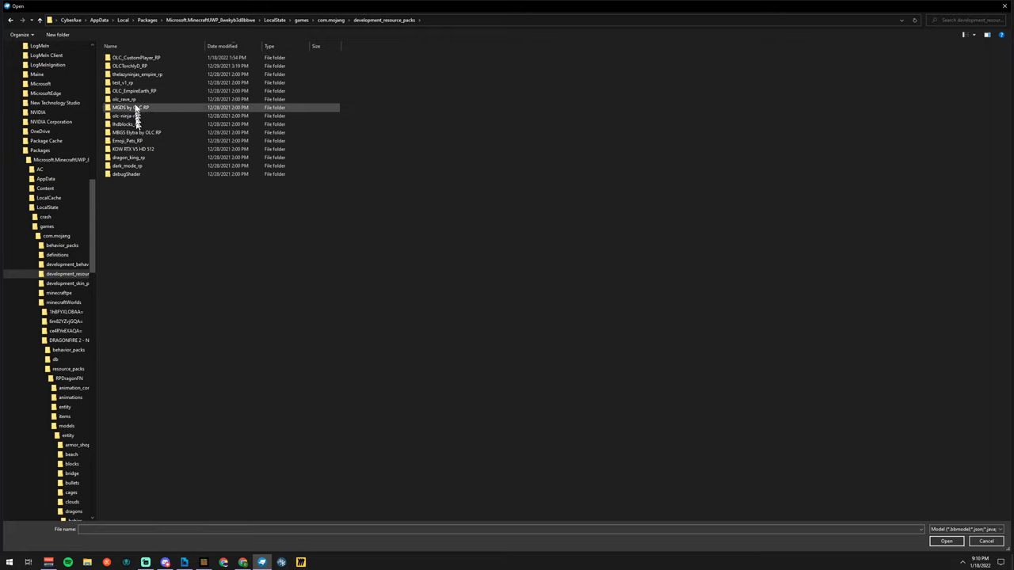
double_click(138, 66)
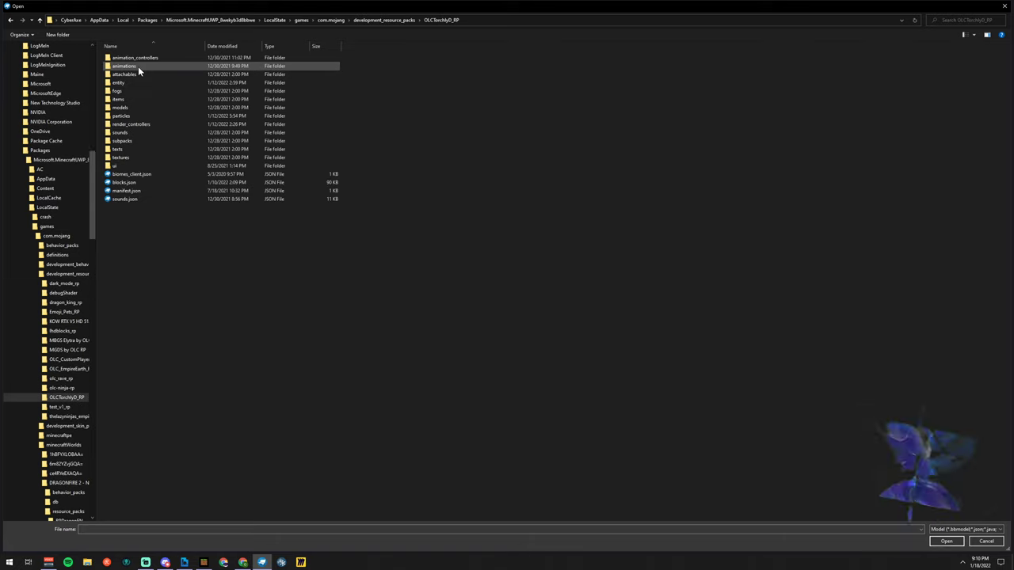
double_click(128, 108)
double_click(128, 66)
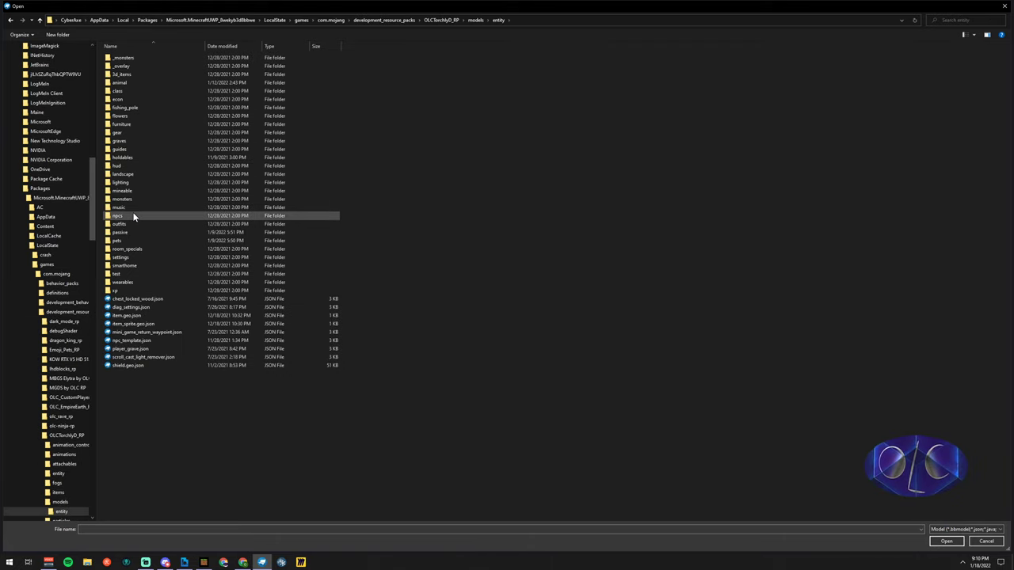
click(126, 82)
double_click(127, 83)
double_click(133, 58)
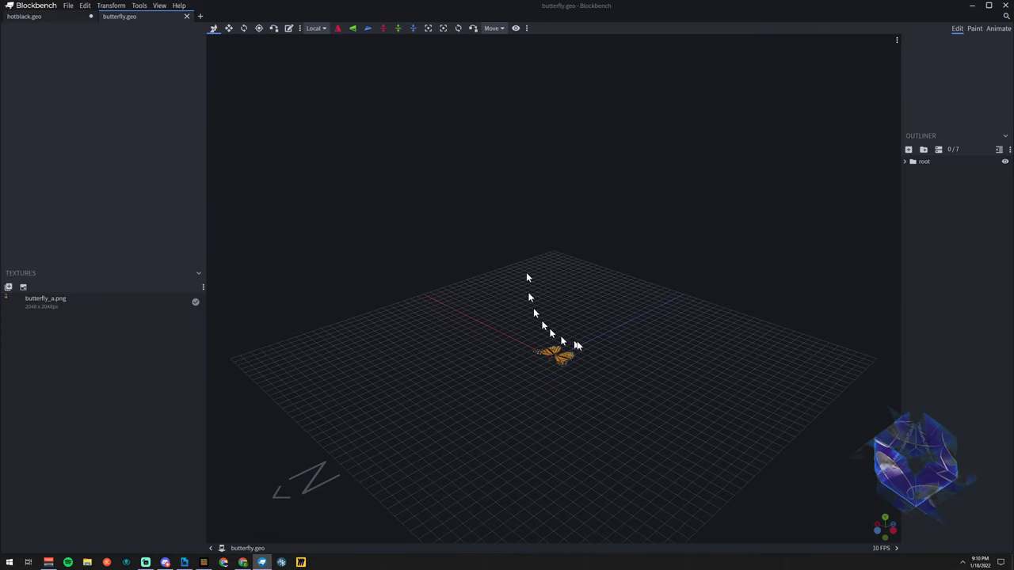
Play the butterfly's fly animation in Animate mode, viewing it from several angles, and pause it
right_drag(673, 346, 595, 349)
scroll(708, 339, up, 3)
scroll(599, 344, up, 4)
scroll(602, 341, up, 3)
click(998, 29)
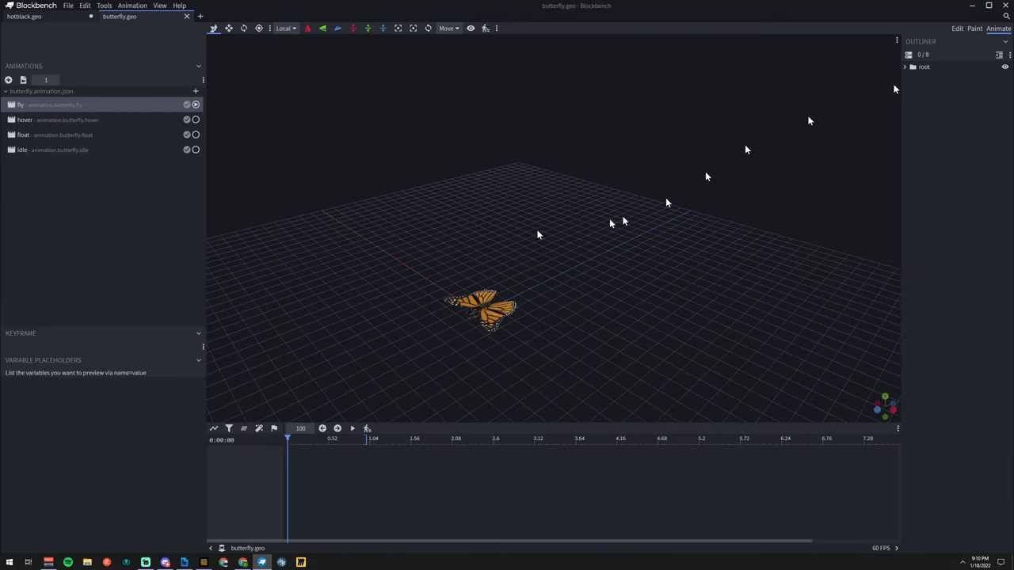
key(space)
drag(566, 190, 476, 174)
drag(604, 222, 645, 267)
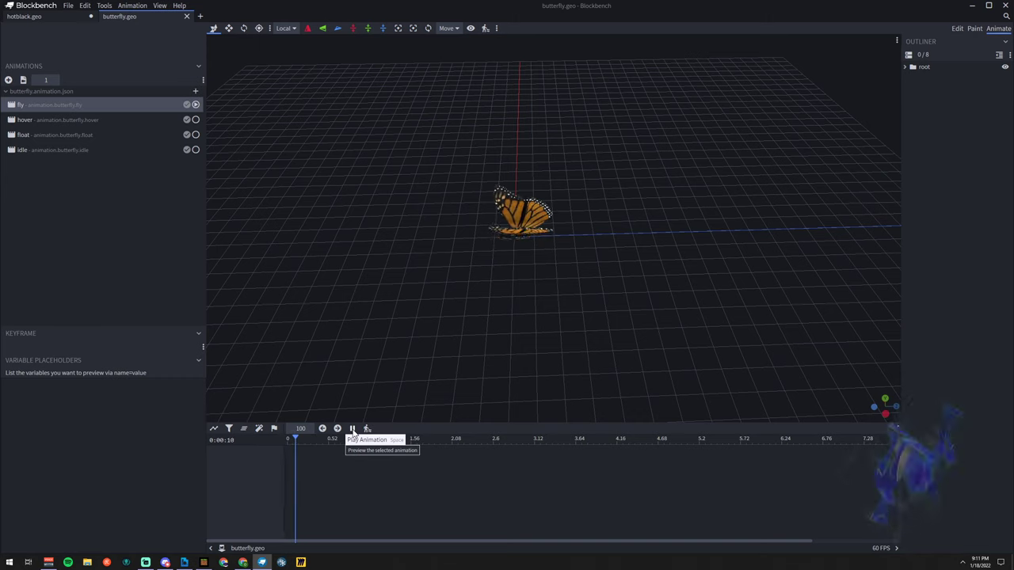
drag(354, 420, 354, 397)
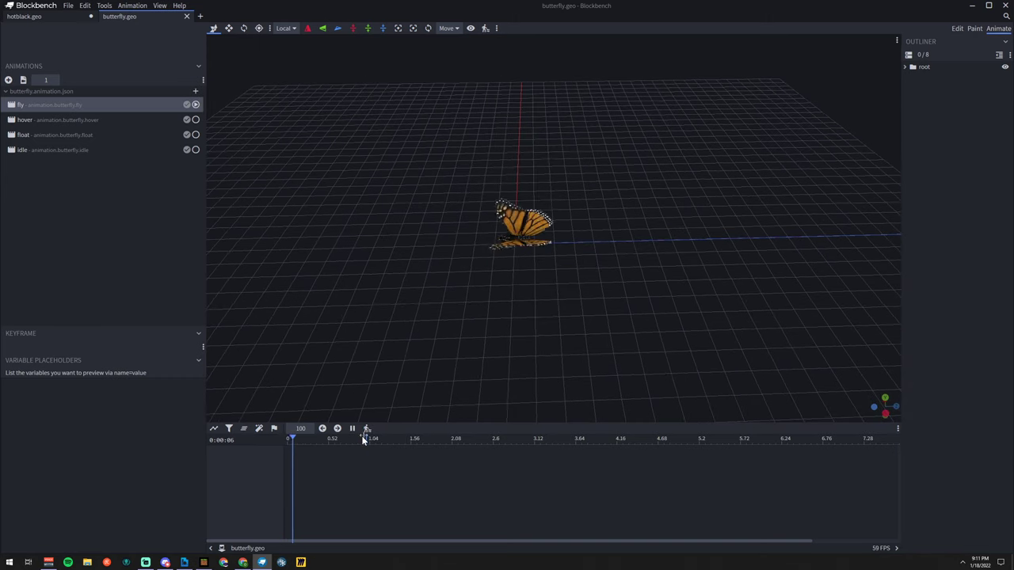
click(352, 429)
Bring up all animators of the fly animation and enlarge the timeline to show their keyframes
right_click(230, 468)
mouse_move(266, 471)
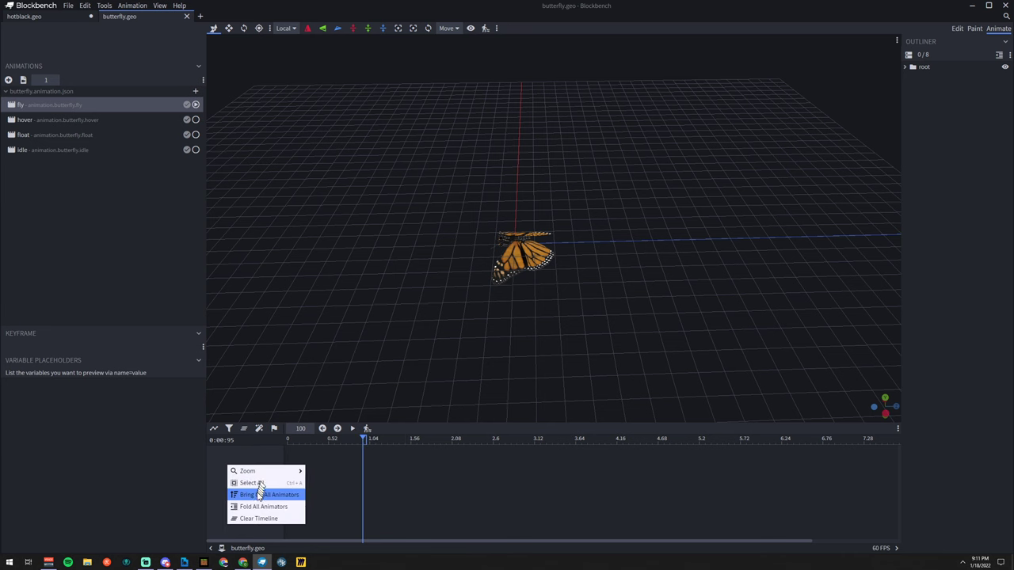
click(265, 495)
drag(407, 422, 407, 337)
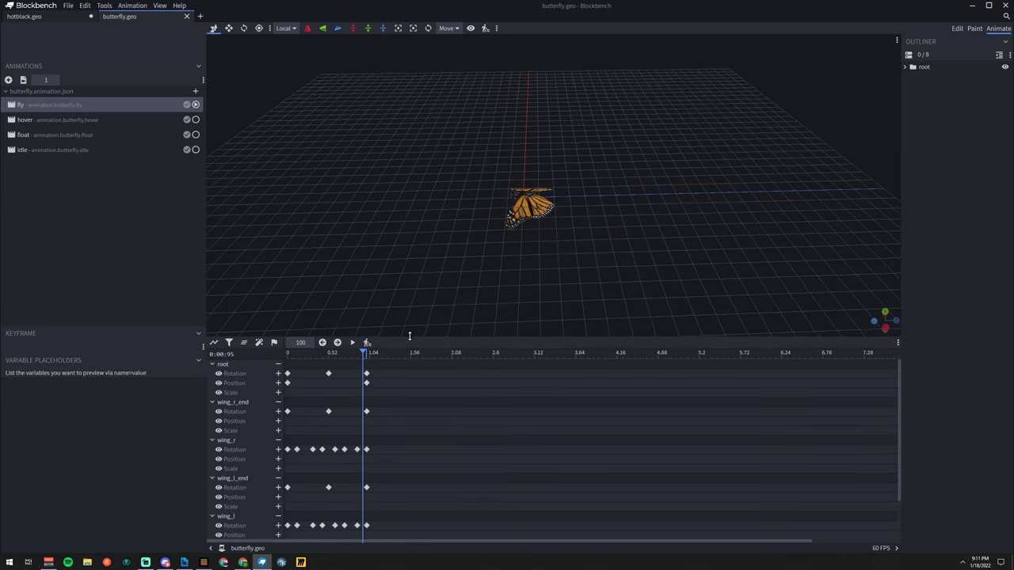
Select the butterfly's root bone and examine its rotation keyframes at 0 and 0.52, including the Math.clamp yaw speed expression
click(932, 67)
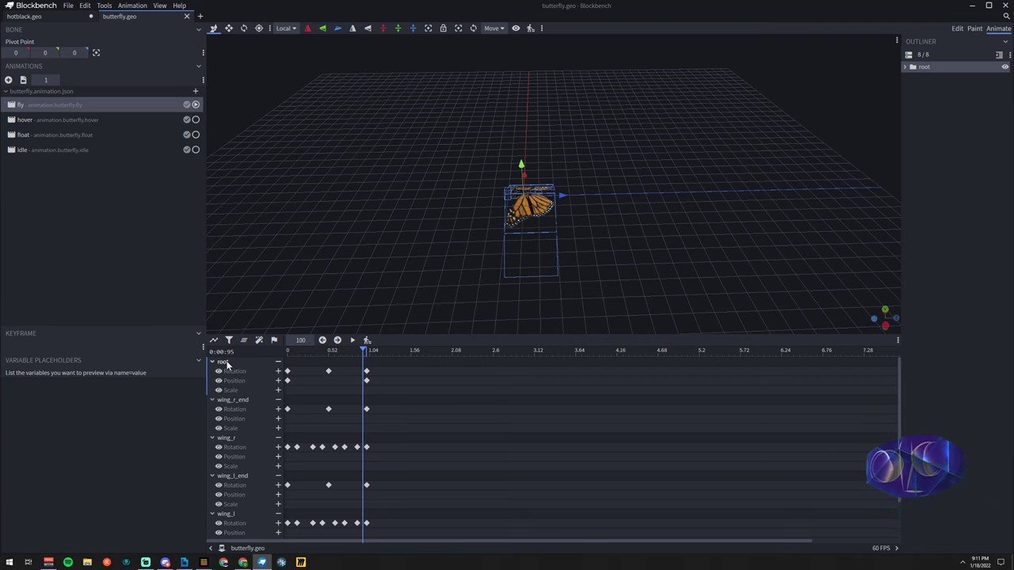
click(288, 351)
click(287, 371)
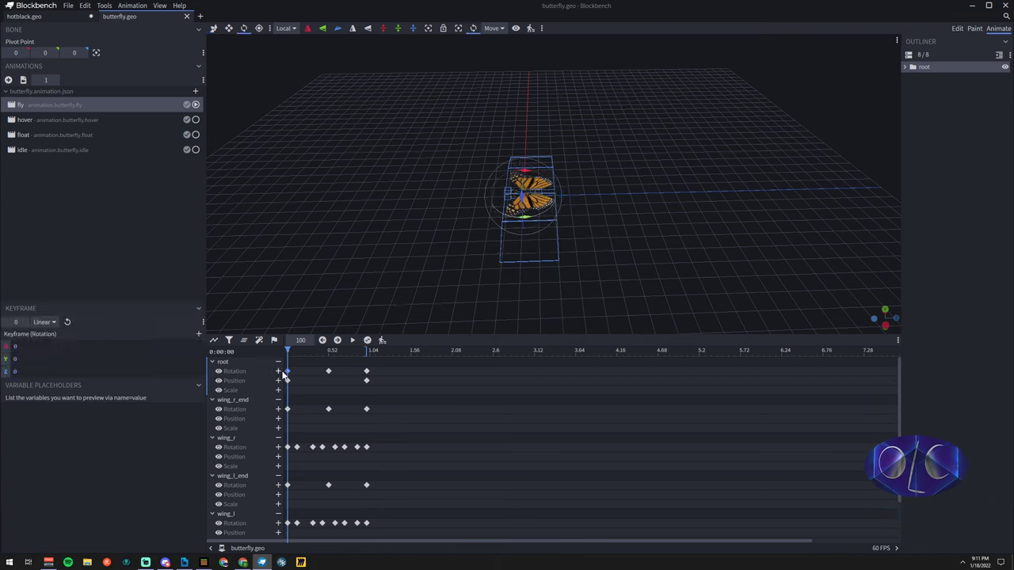
click(329, 371)
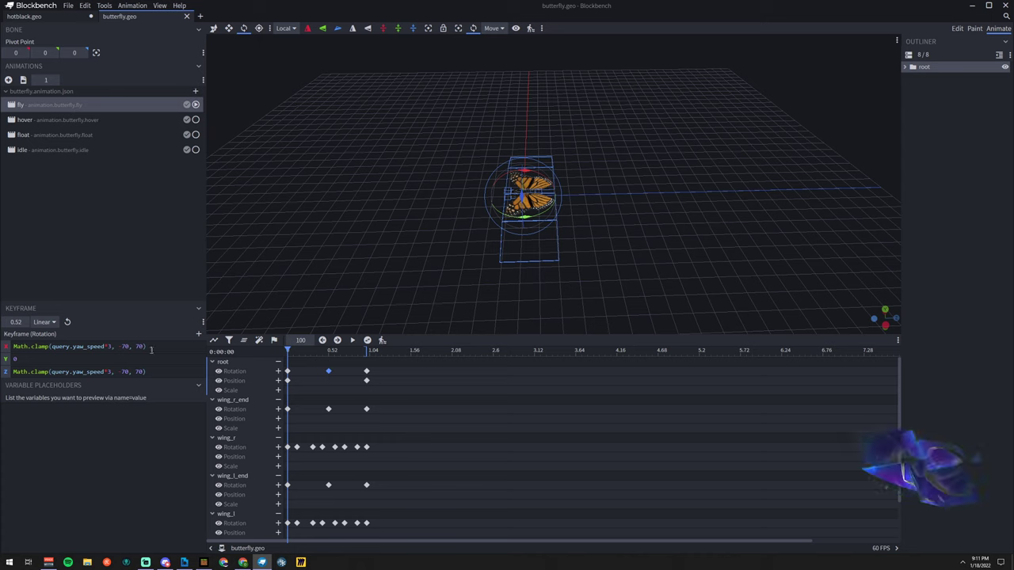
drag(147, 346, 51, 346)
click(115, 359)
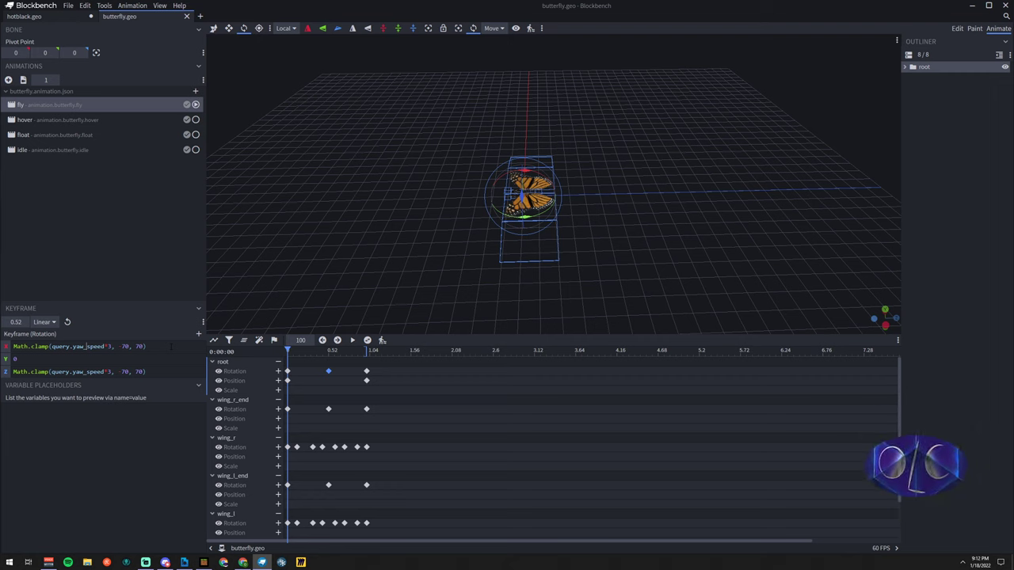
Check the wing_r rotation keyframe at 0.12 and remove the wing animators from the timeline
click(296, 447)
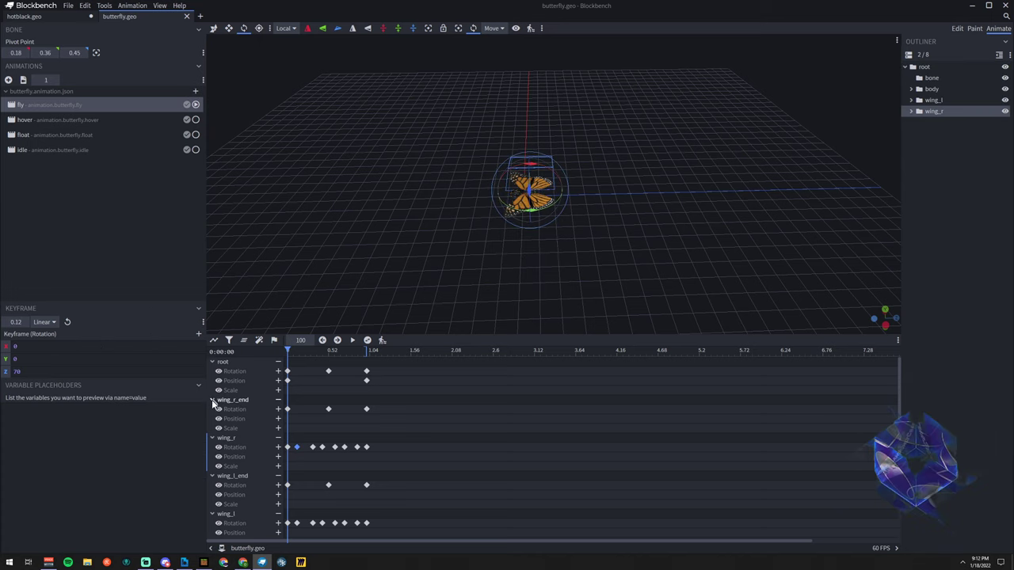
click(278, 402)
click(278, 402)
click(278, 402)
click(278, 401)
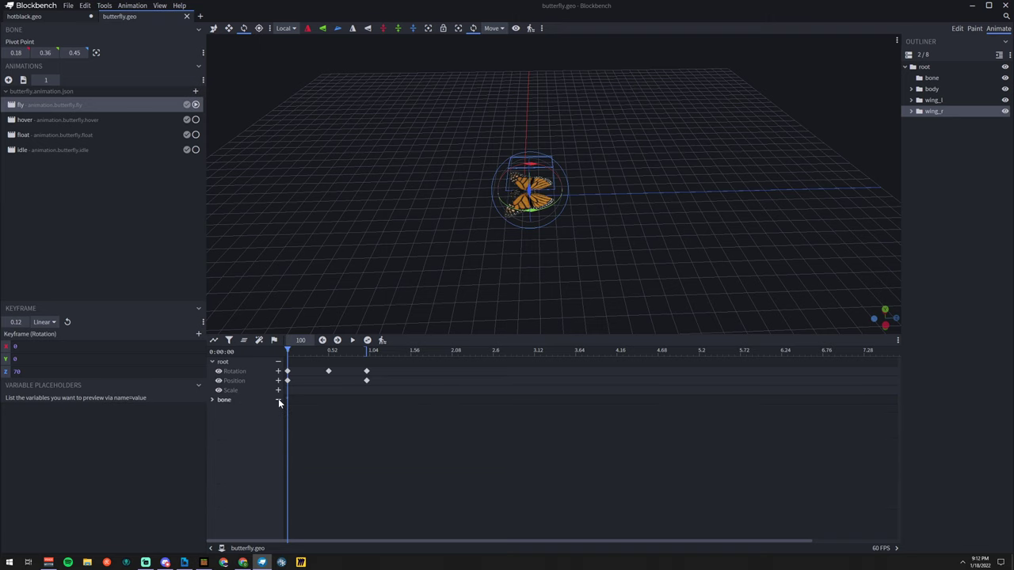
Compare the root bone's start, middle and end keyframes, returning to the rotation keyframe at 0.52
click(329, 372)
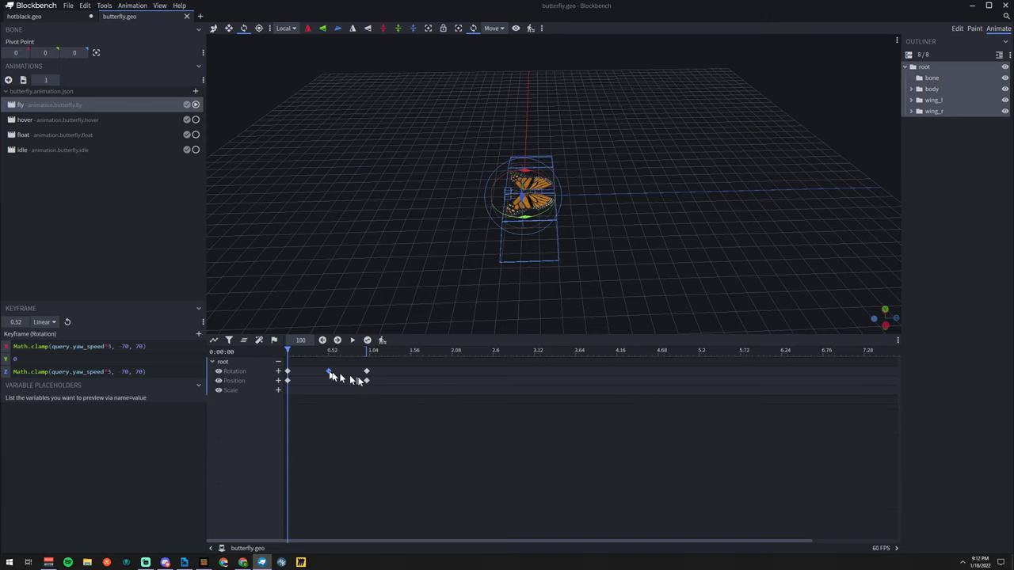
click(366, 371)
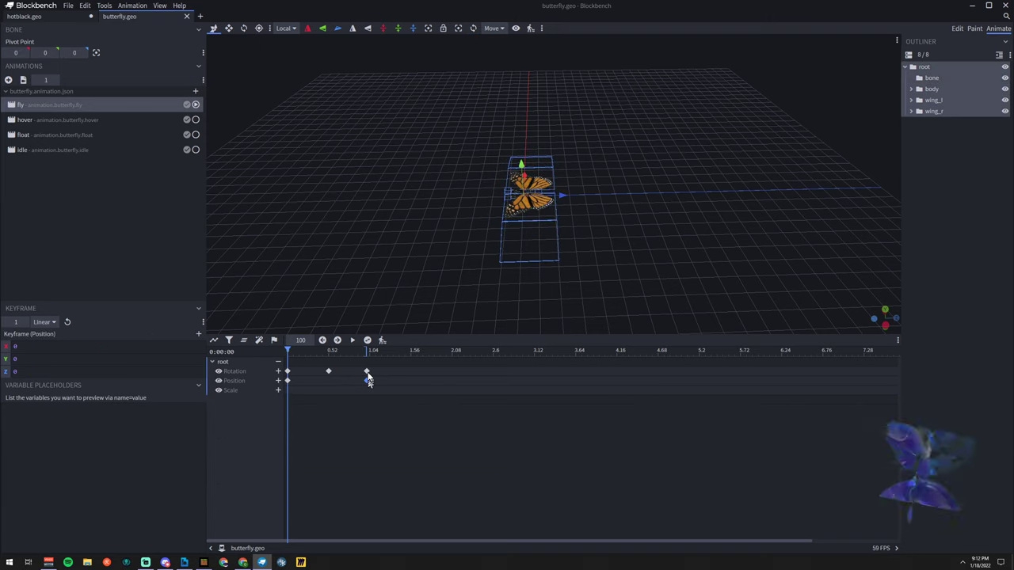
click(288, 371)
click(328, 371)
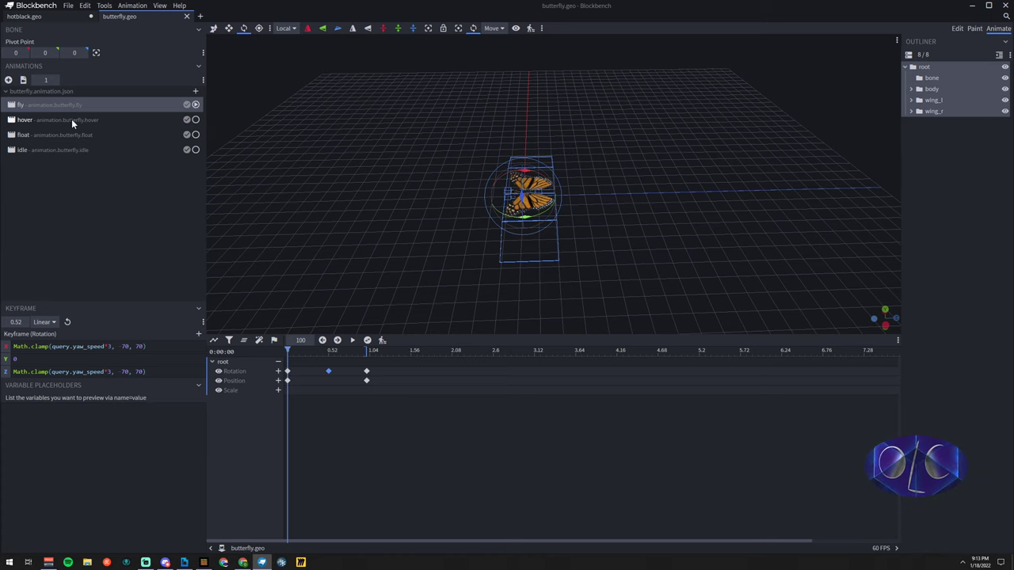
Switch to the hotblack.geo dragon model and view it up close
click(41, 17)
drag(631, 234, 665, 243)
mouse_move(330, 249)
mouse_down()
mouse_move(461, 246)
mouse_move(326, 247)
mouse_up()
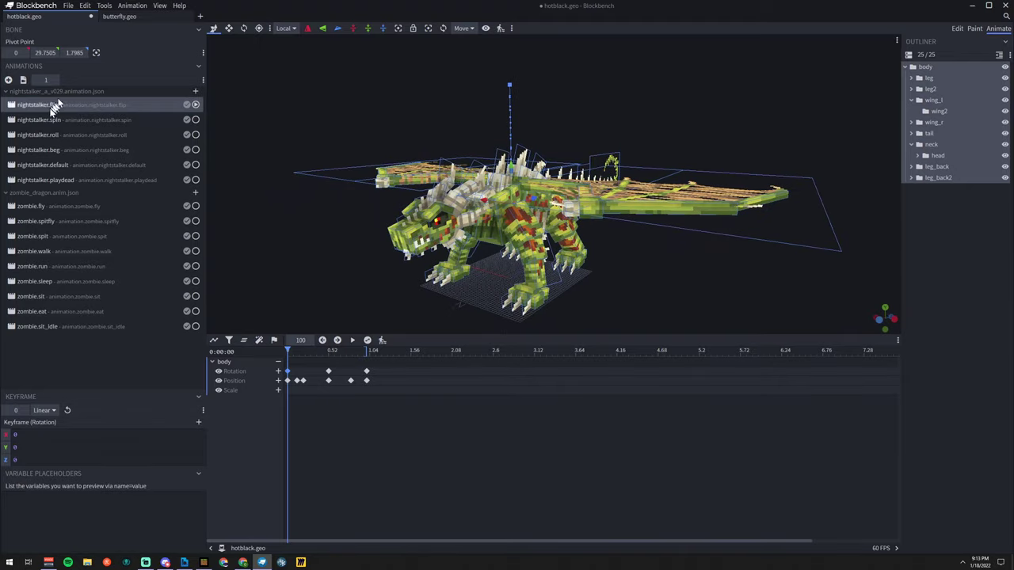
Select the zombie.fly animation and inspect the body's position keyframe at 0.52 and rotation keyframe at 0
click(67, 205)
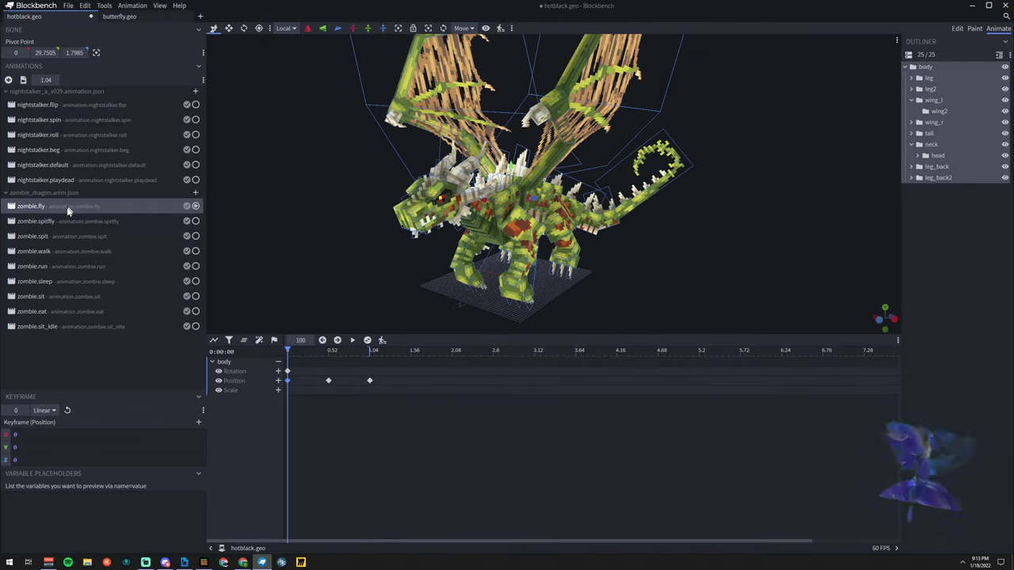
right_drag(346, 254, 340, 229)
drag(341, 229, 322, 236)
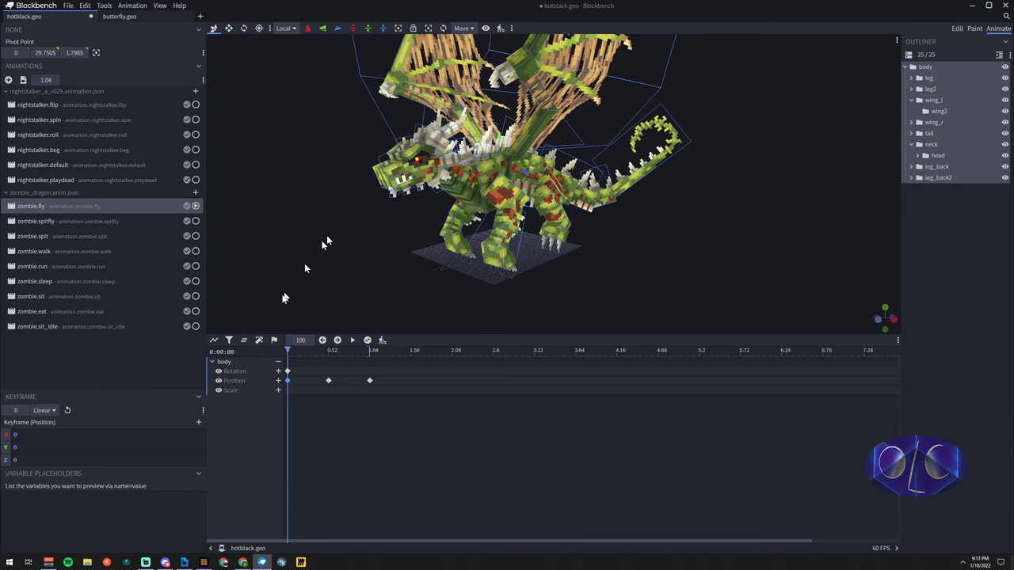
click(328, 381)
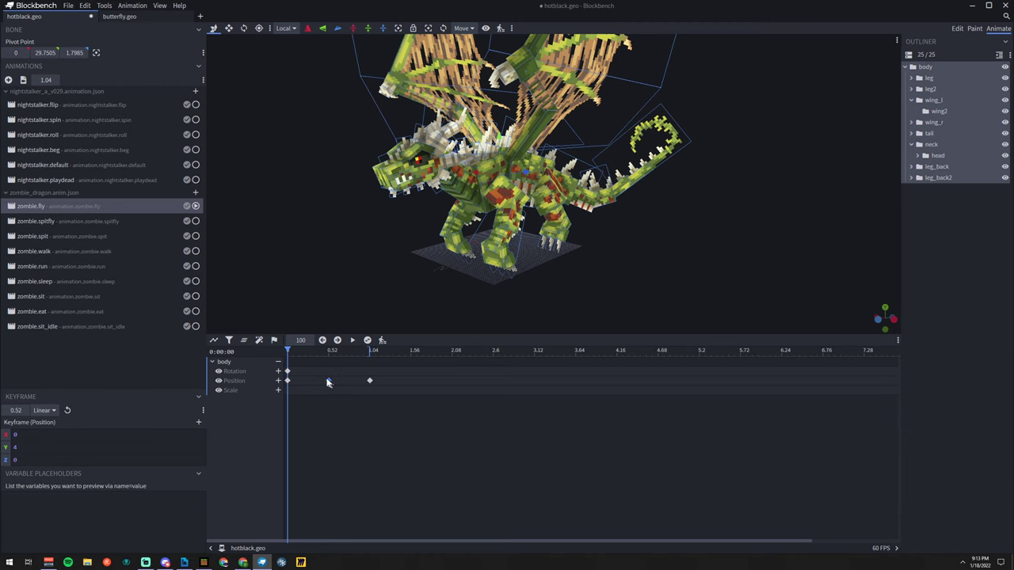
click(287, 371)
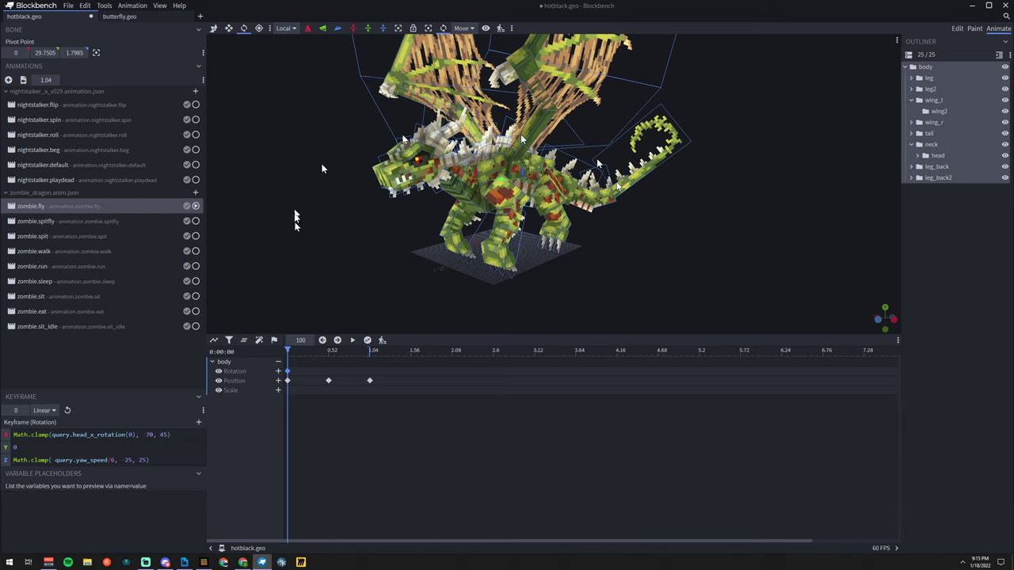
Select the zombie.run animation and compare the body's rotation keyframes from 0 to 0.96, including the position keyframe at 0.24
click(61, 267)
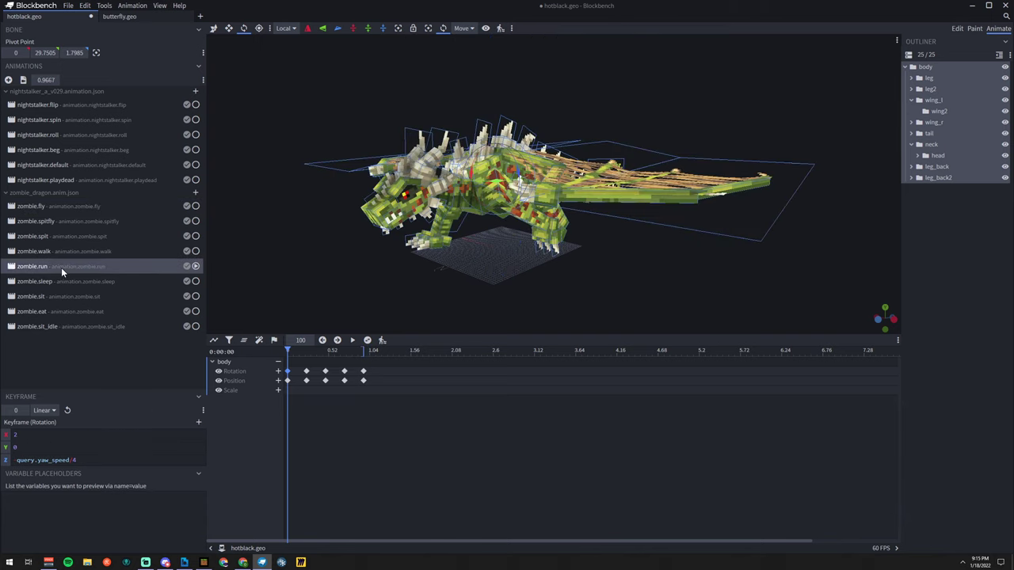
click(307, 370)
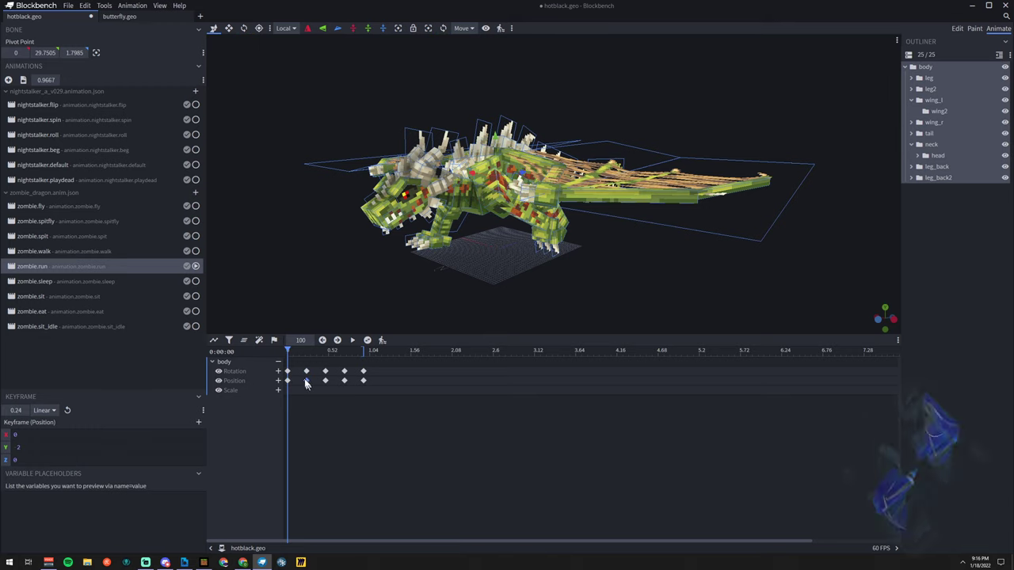
click(288, 371)
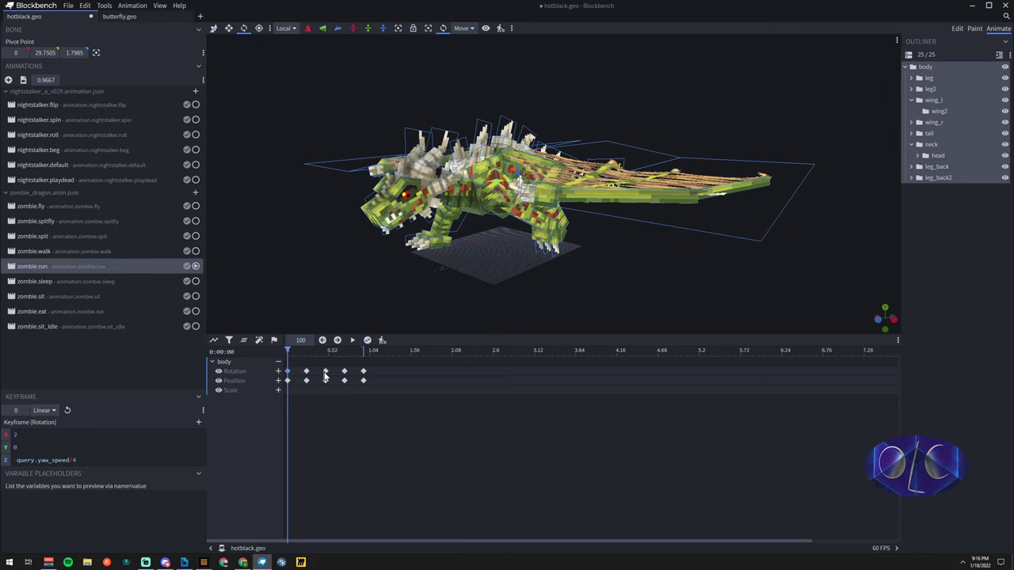
click(326, 372)
click(344, 372)
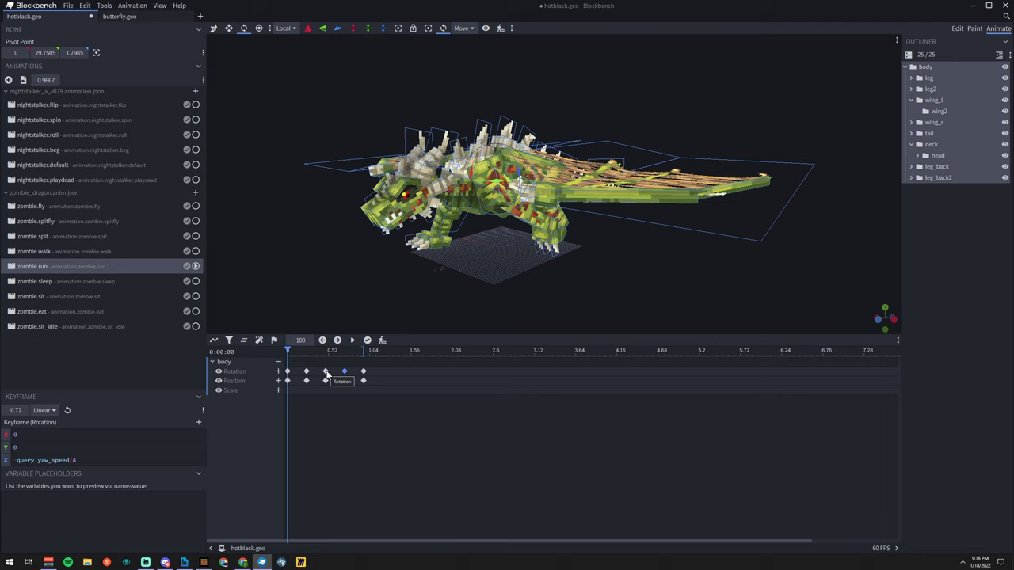
click(325, 371)
click(288, 372)
click(307, 371)
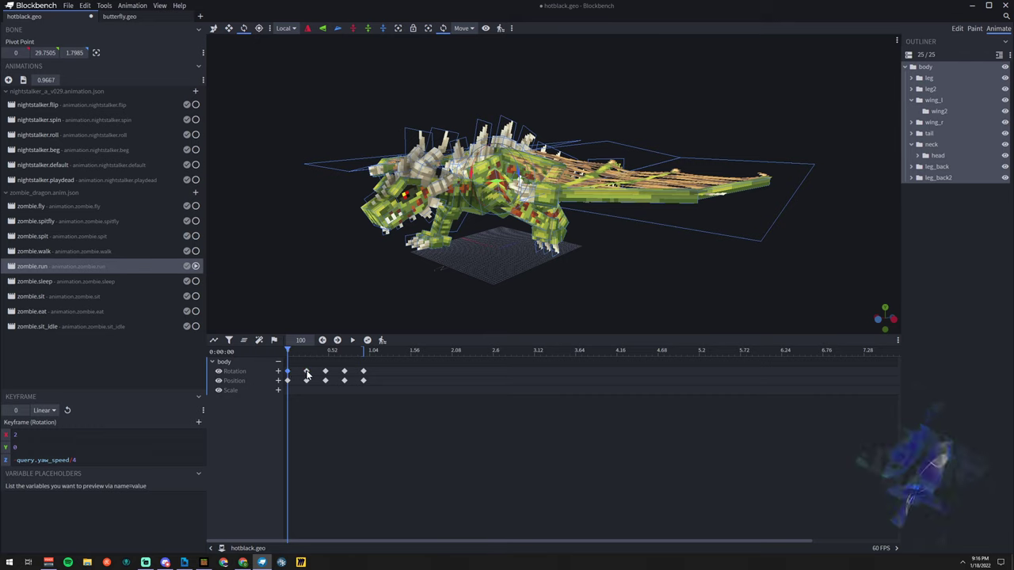
click(363, 372)
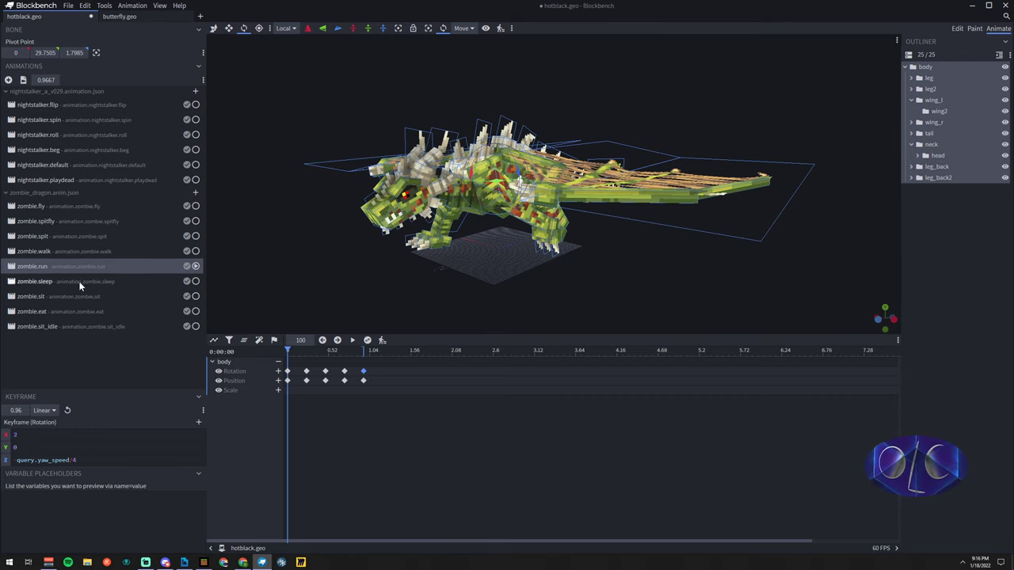
View the zombie.sleep pose from another angle and return to the zombie.fly animation
click(121, 285)
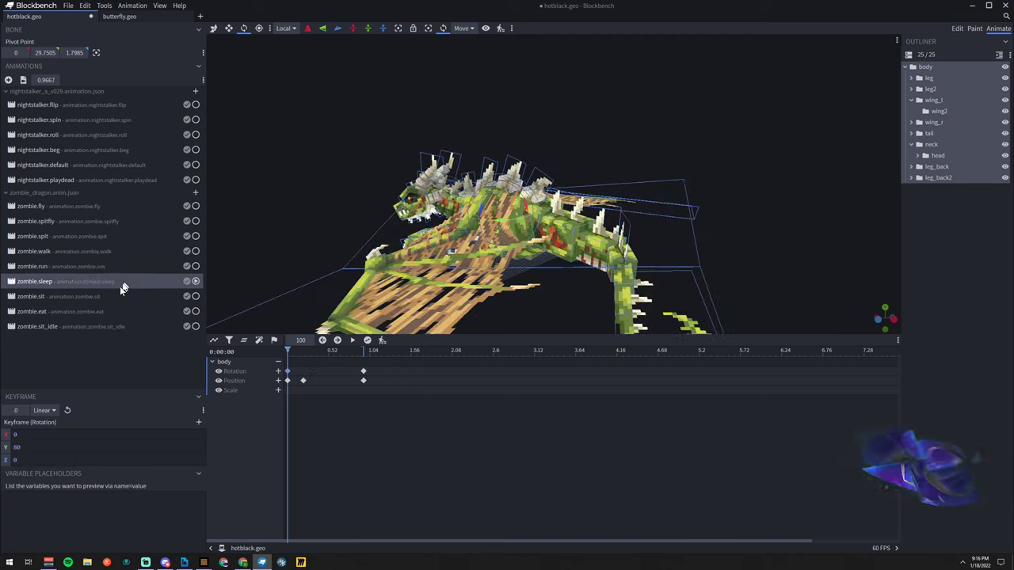
drag(271, 201, 304, 209)
click(95, 209)
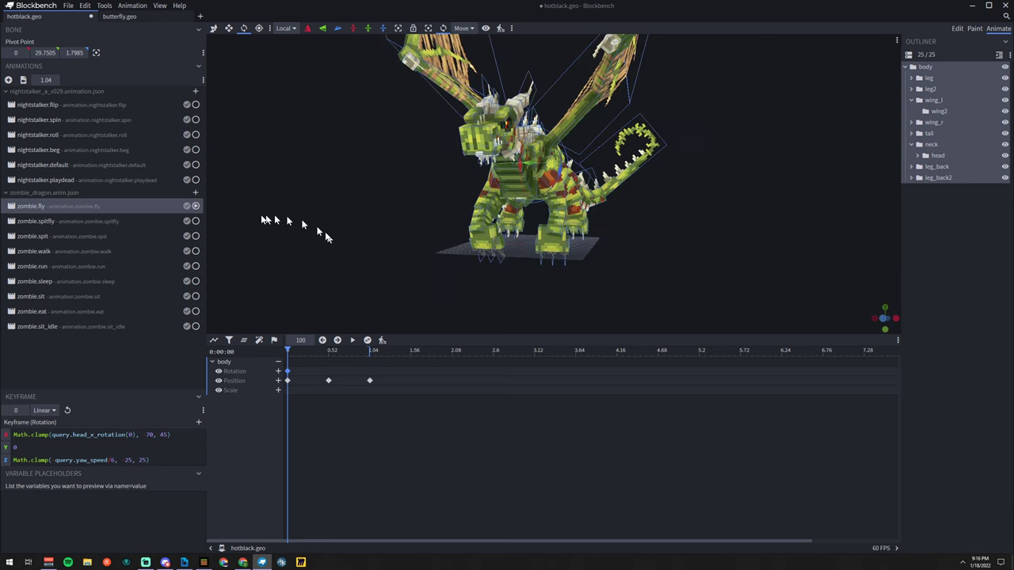
Check the butterfly.geo root rotation keyframe at 0.52 and return to the hotblack.geo dragon, viewing it from several angles
click(124, 18)
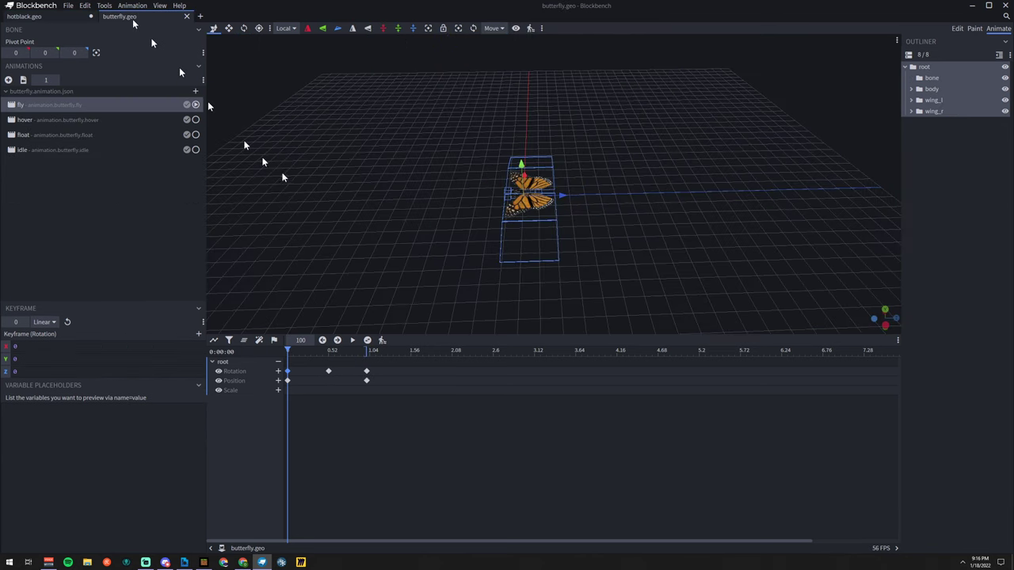
click(328, 370)
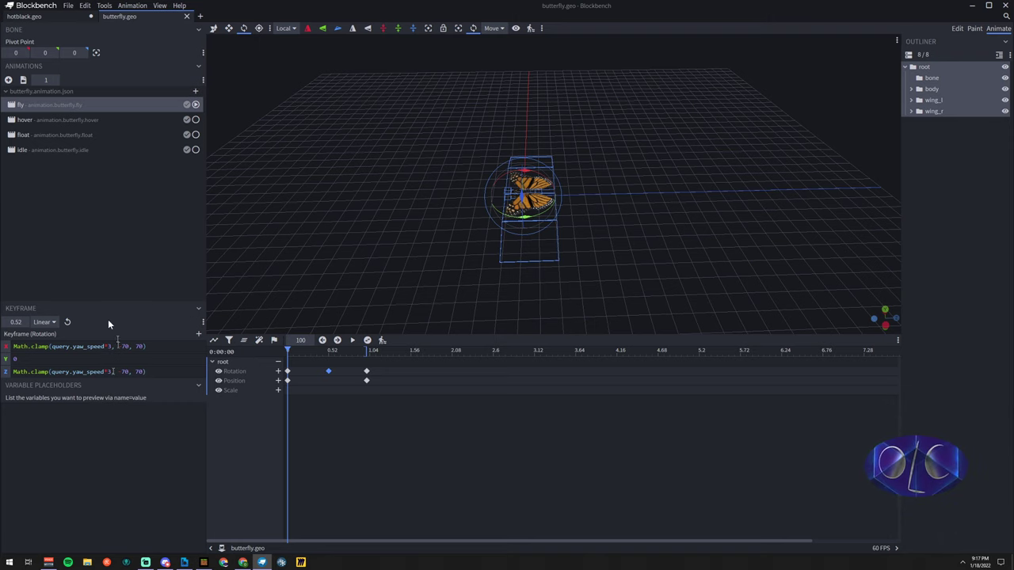
click(35, 17)
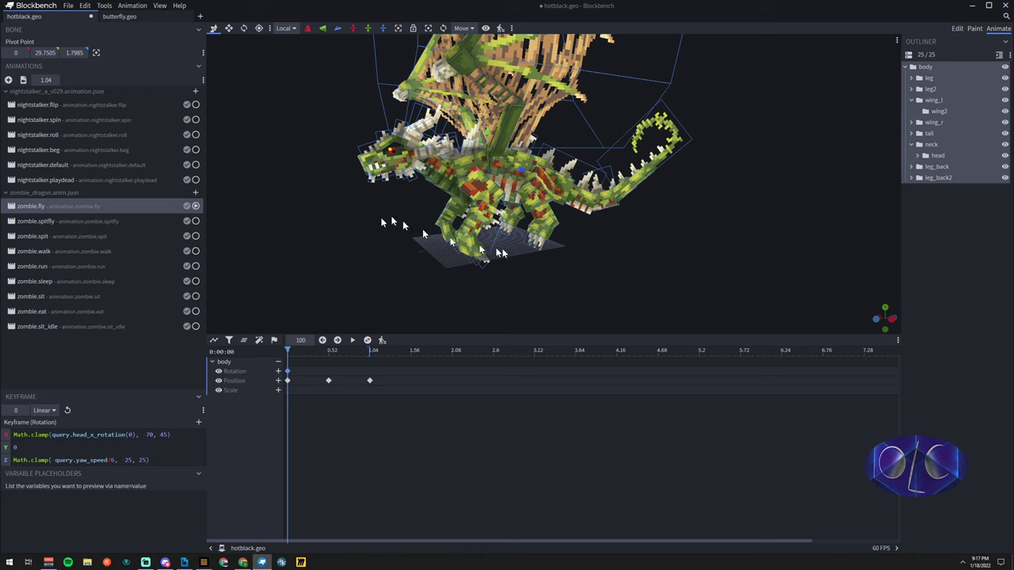
drag(402, 221, 368, 312)
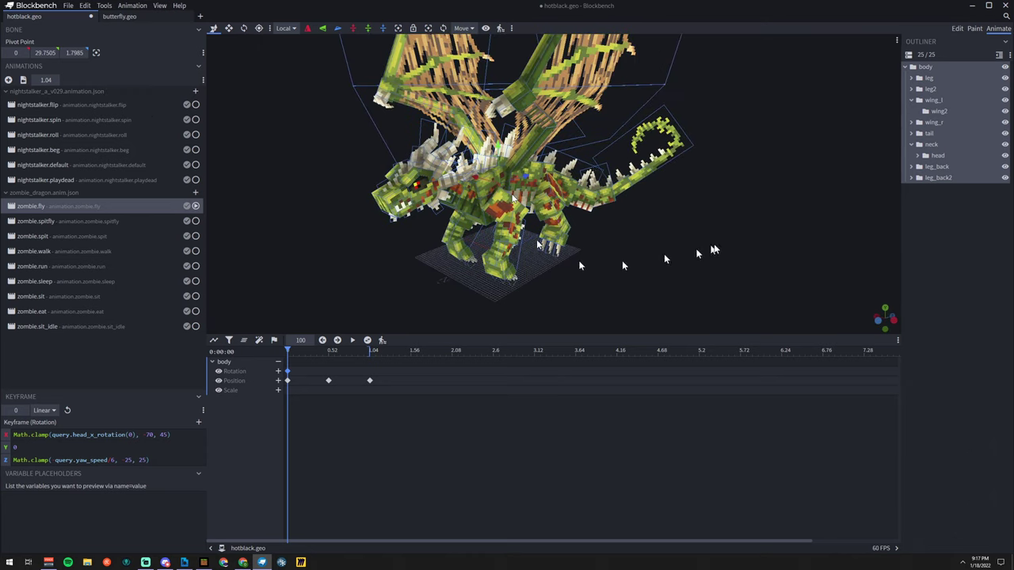
drag(715, 250, 704, 239)
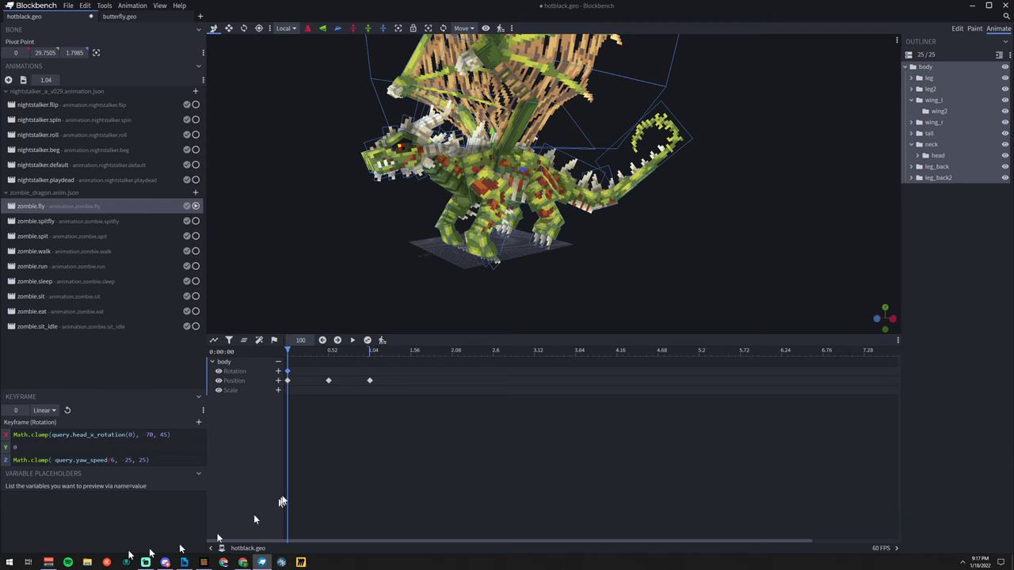
Preview the dragon's nightstalker.flip, nightstalker.spin and nightstalker.roll animations in turn
click(68, 104)
click(196, 105)
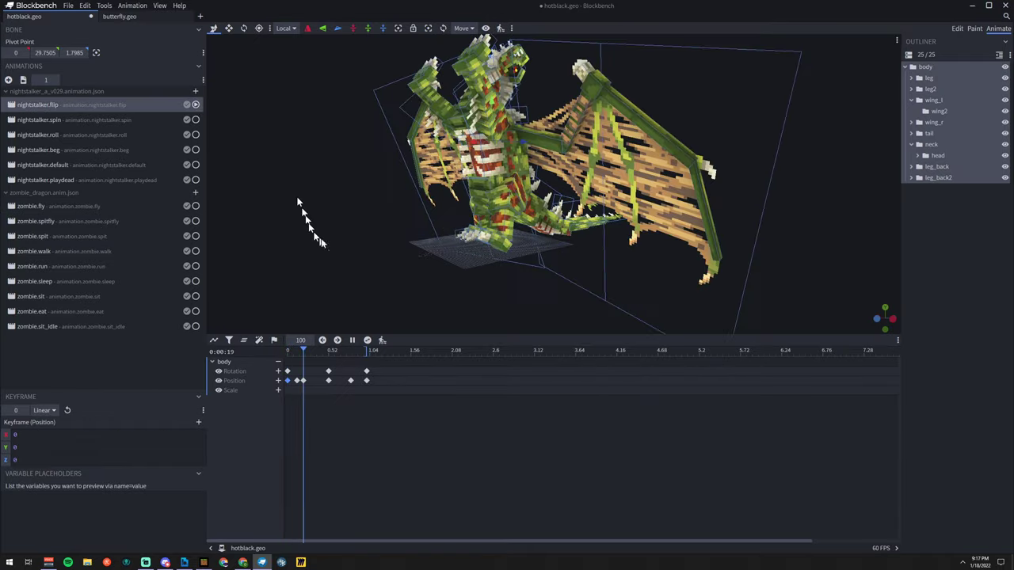
click(83, 120)
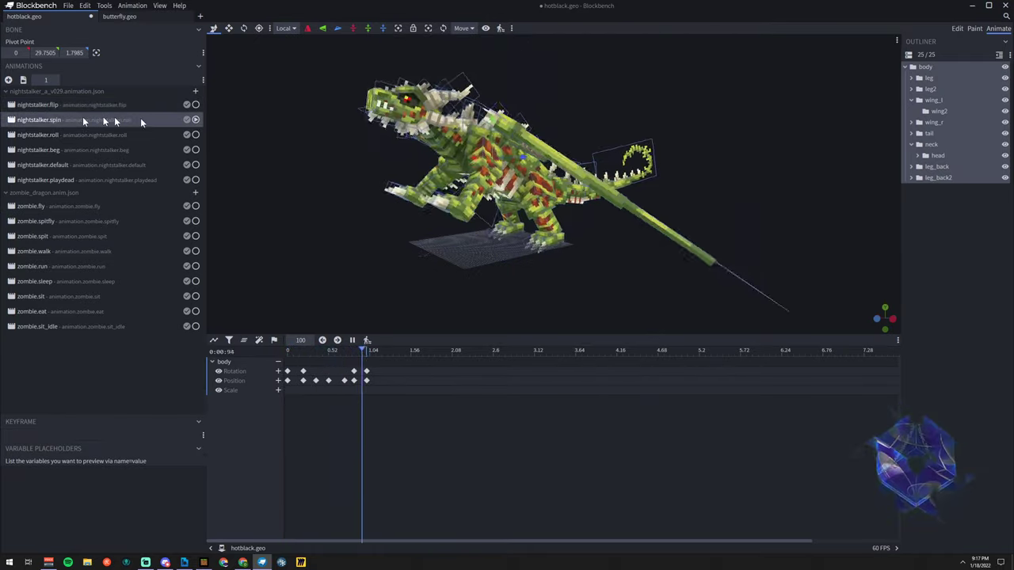
click(196, 120)
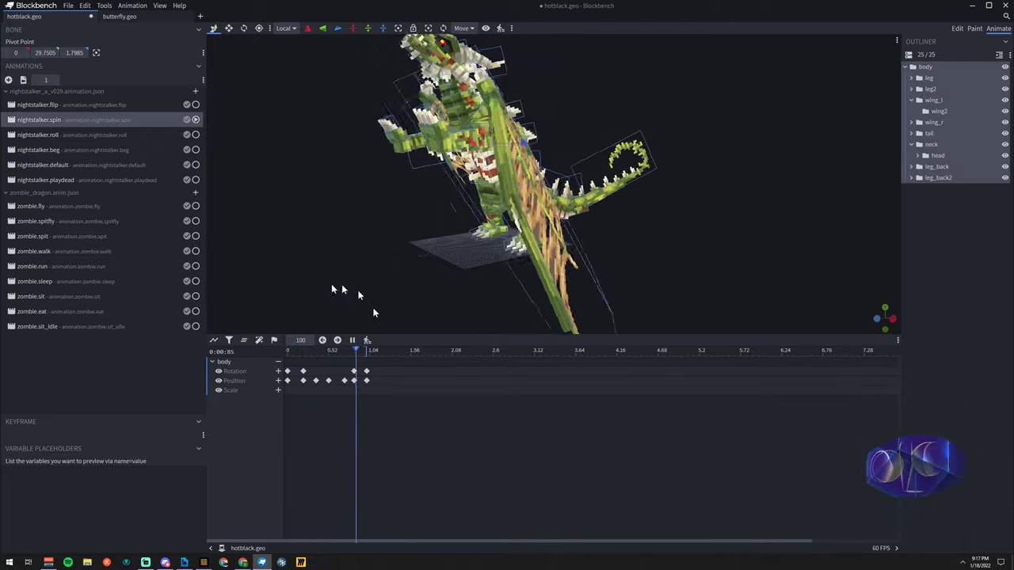
click(158, 136)
click(195, 134)
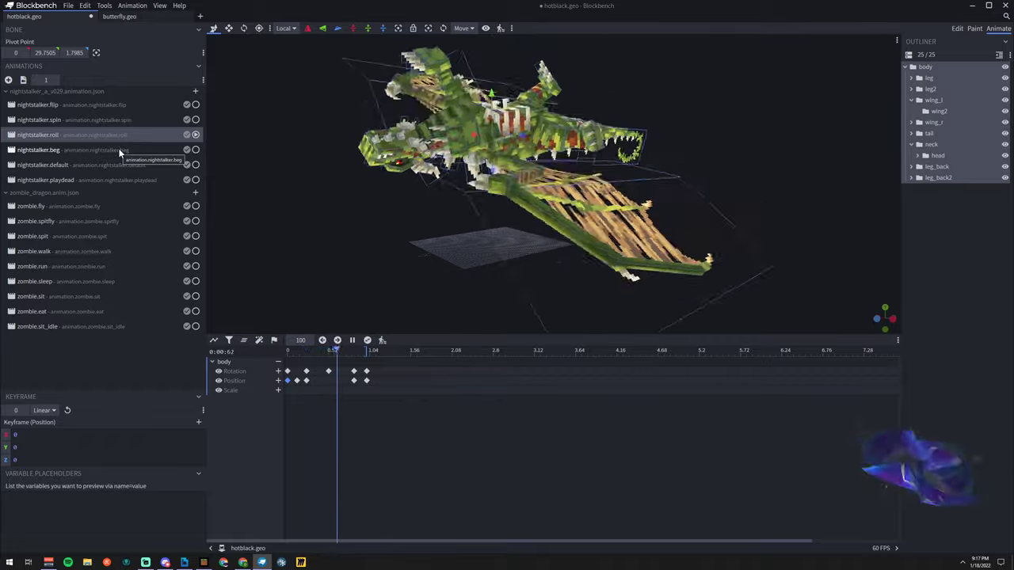
Preview the dragon's nightstalker.beg, nightstalker.default and nightstalker.playdead animations in turn
click(119, 150)
click(195, 150)
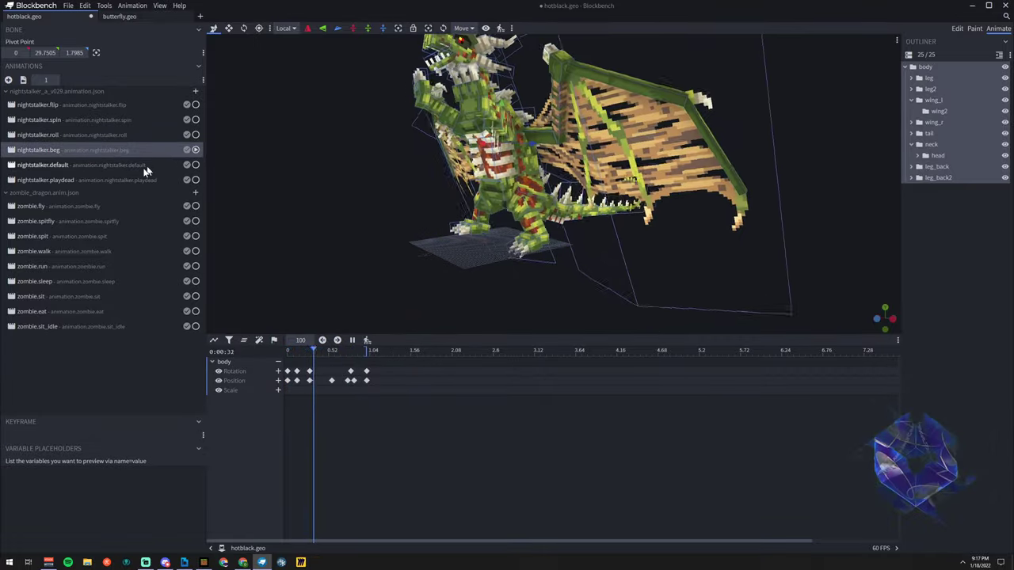
click(143, 164)
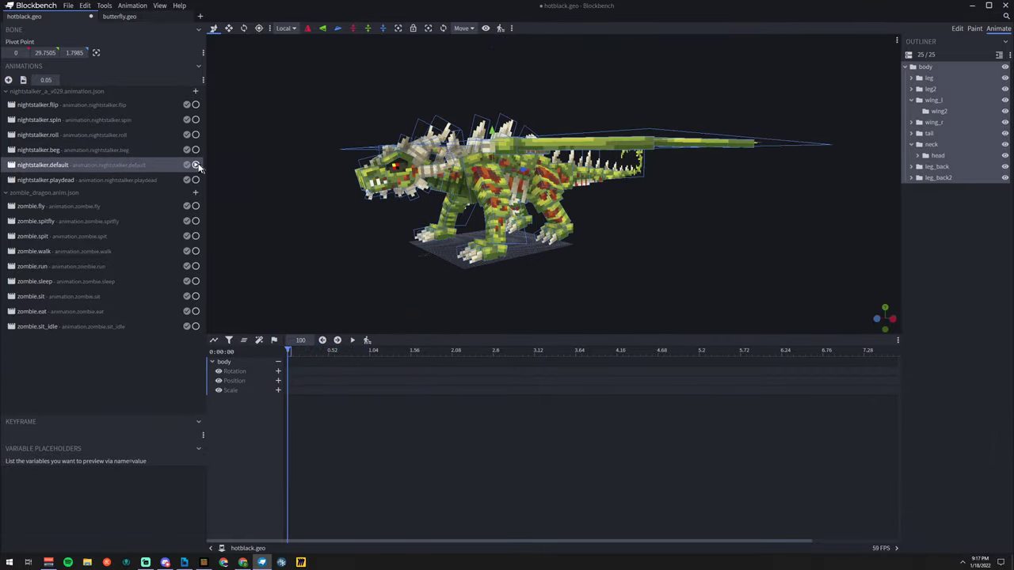
click(196, 165)
click(145, 180)
click(196, 181)
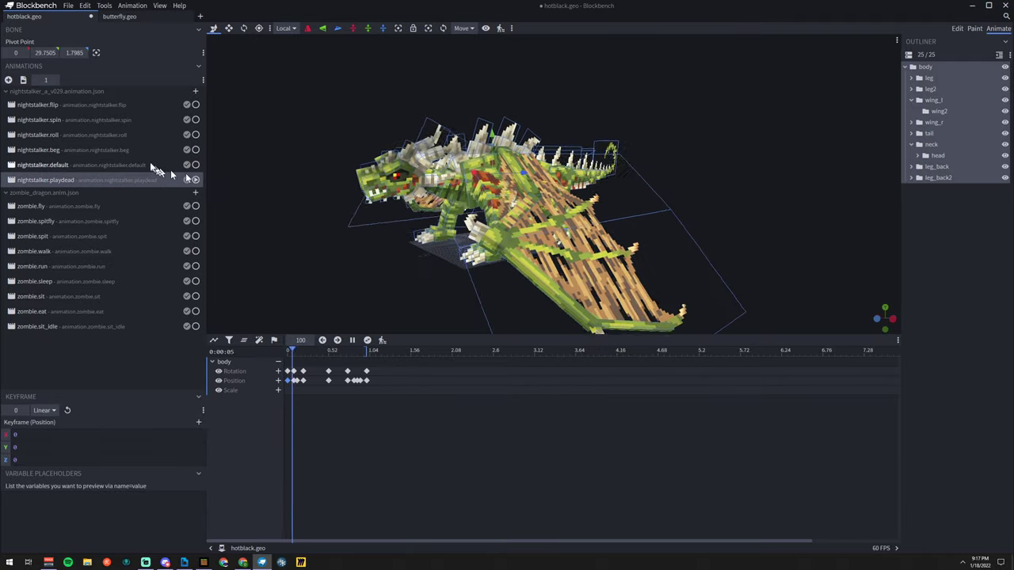
Revisit the nightstalker.beg and nightstalker.roll animations and replay nightstalker.flip
click(195, 149)
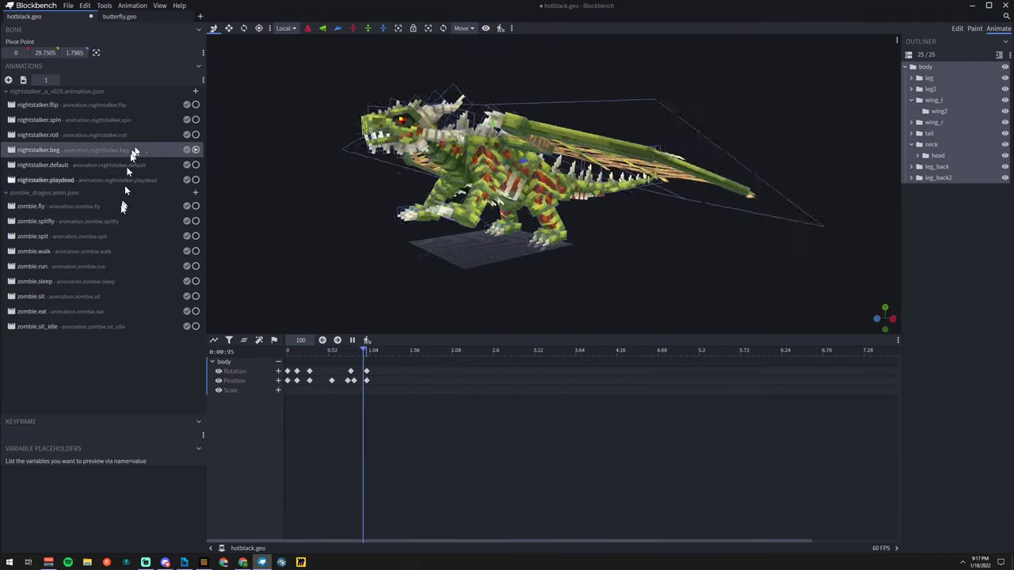
click(123, 134)
click(196, 135)
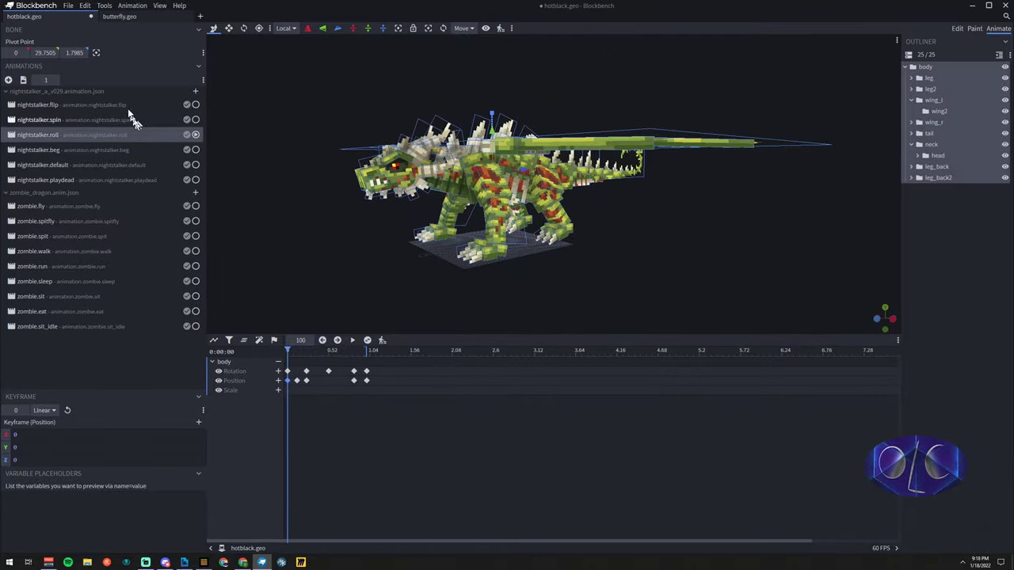
click(139, 106)
click(195, 105)
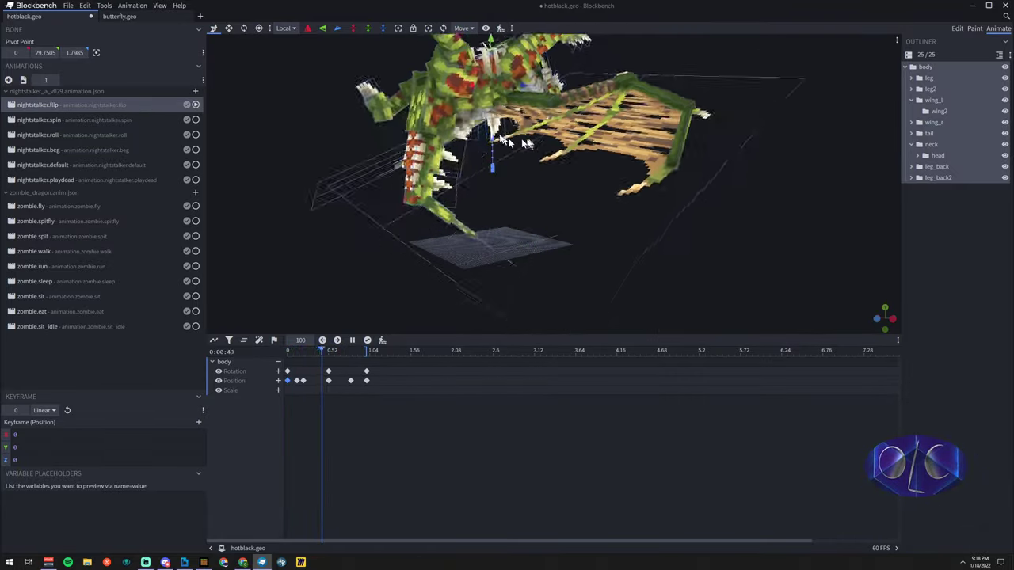